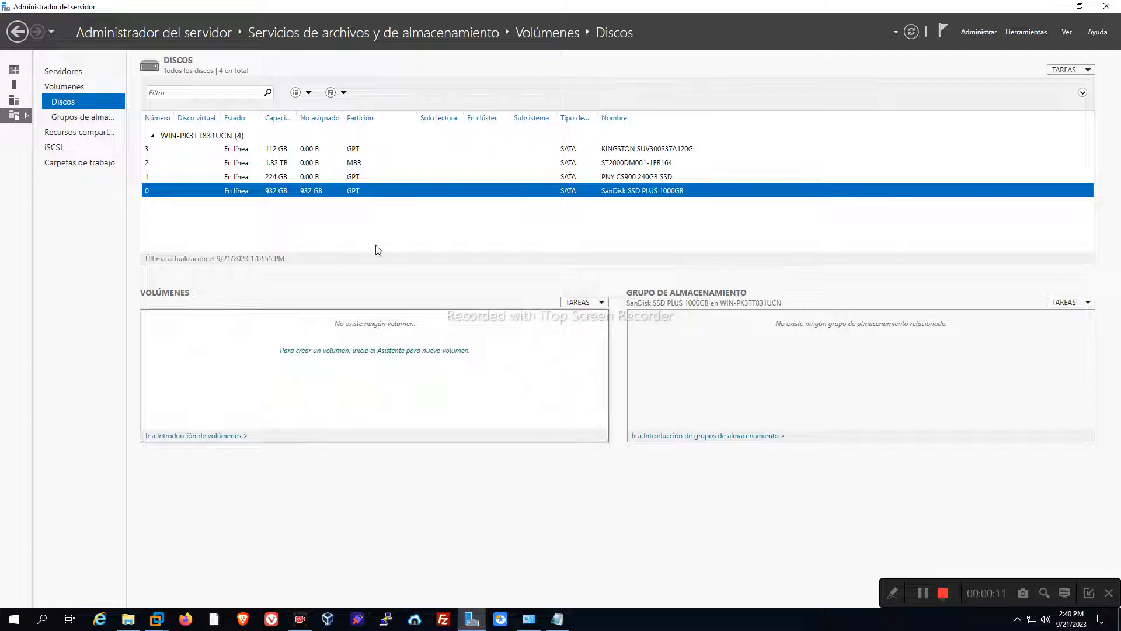
Start a new volume on the SanDisk SSD PLUS 1000GB and choose Disco 0 as its target disk
{"action": "right_click", "coordinate": [334, 194]}
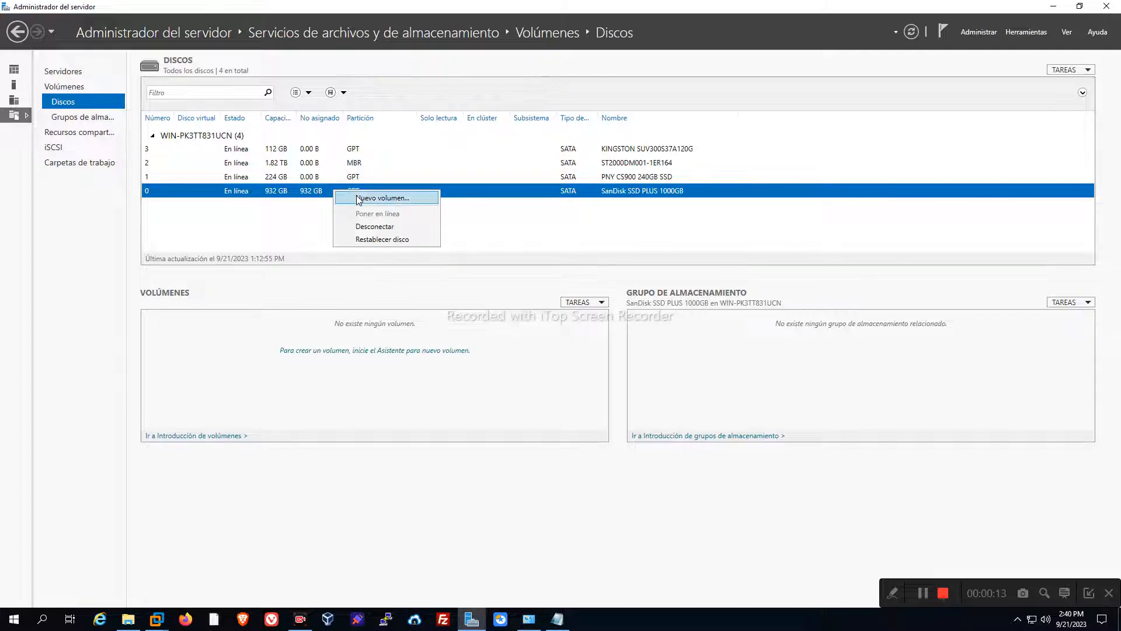
{"action": "left_click", "coordinate": [359, 200]}
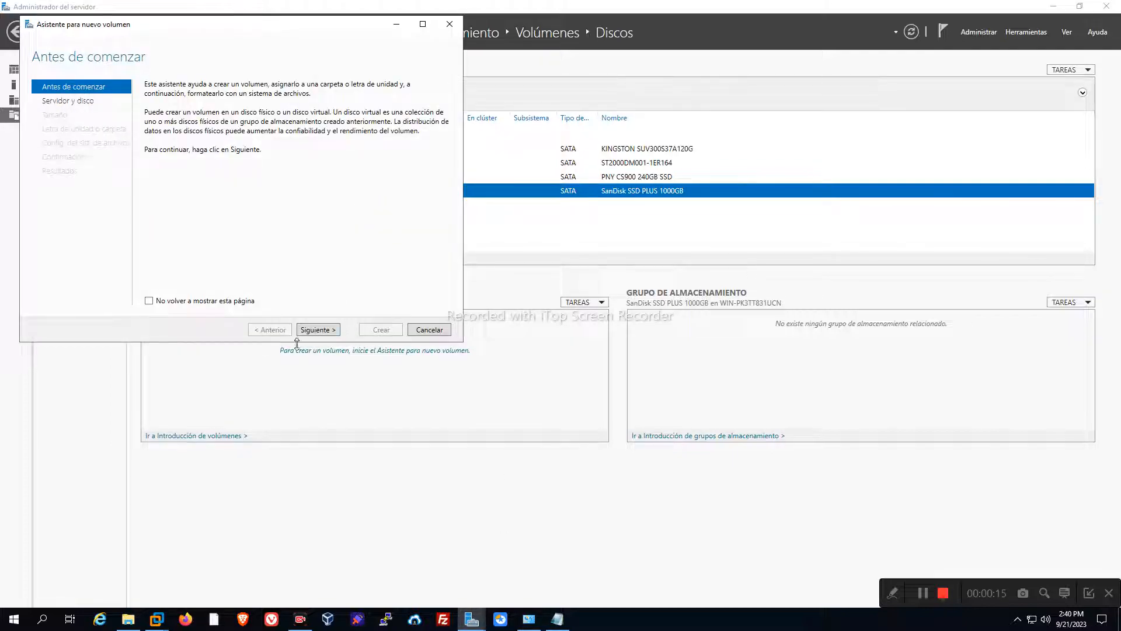
{"action": "left_click", "coordinate": [317, 331]}
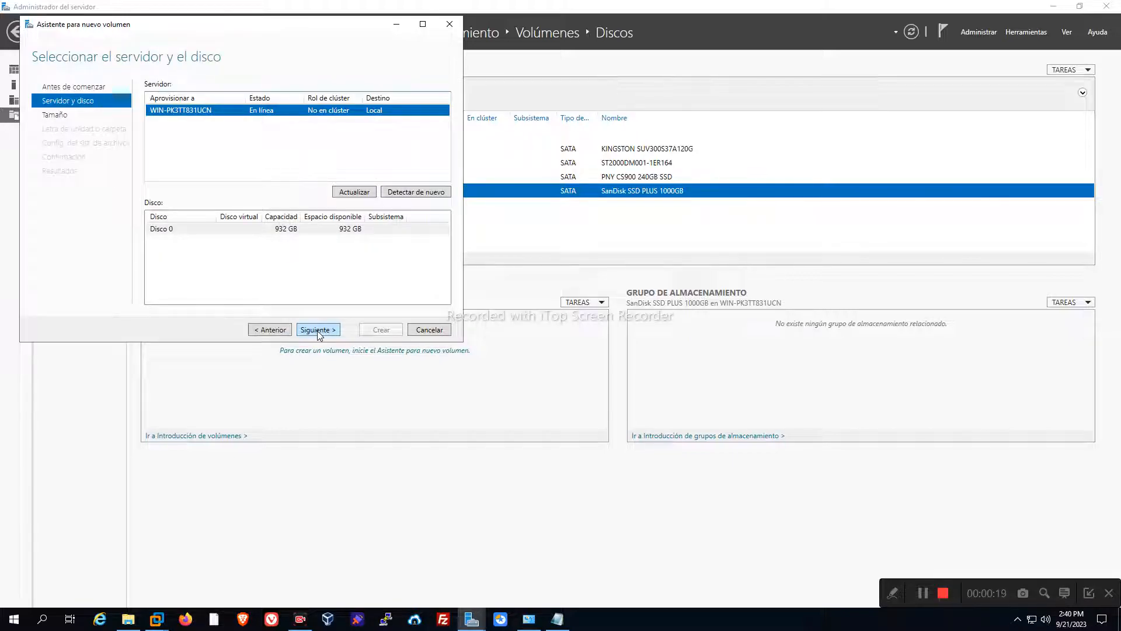
{"action": "left_click", "coordinate": [314, 230]}
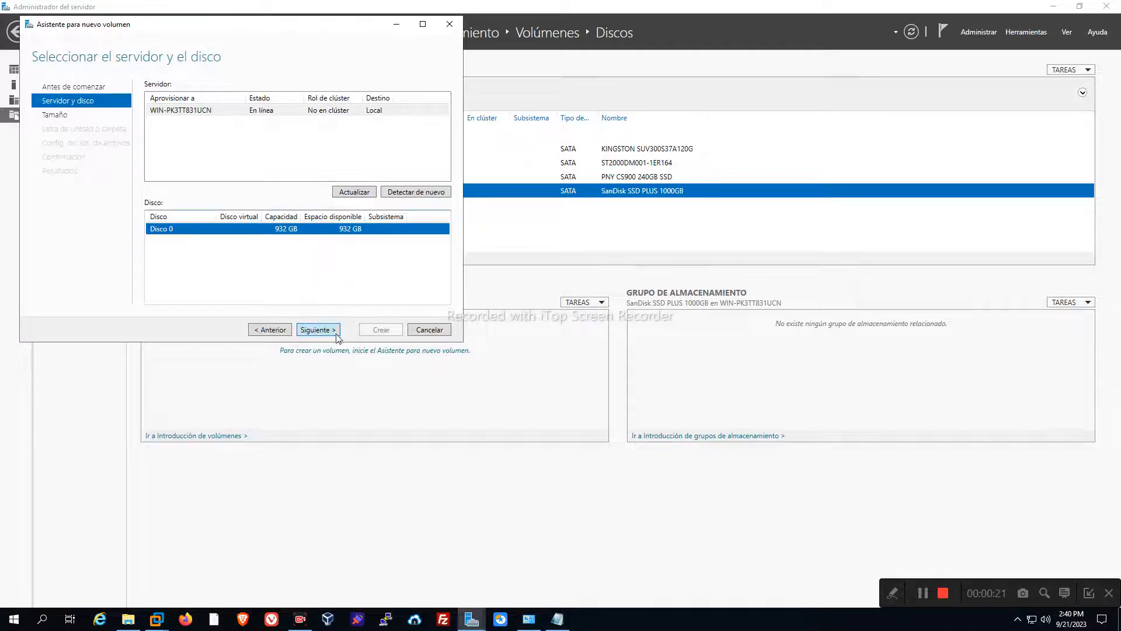
{"action": "left_click", "coordinate": [318, 330]}
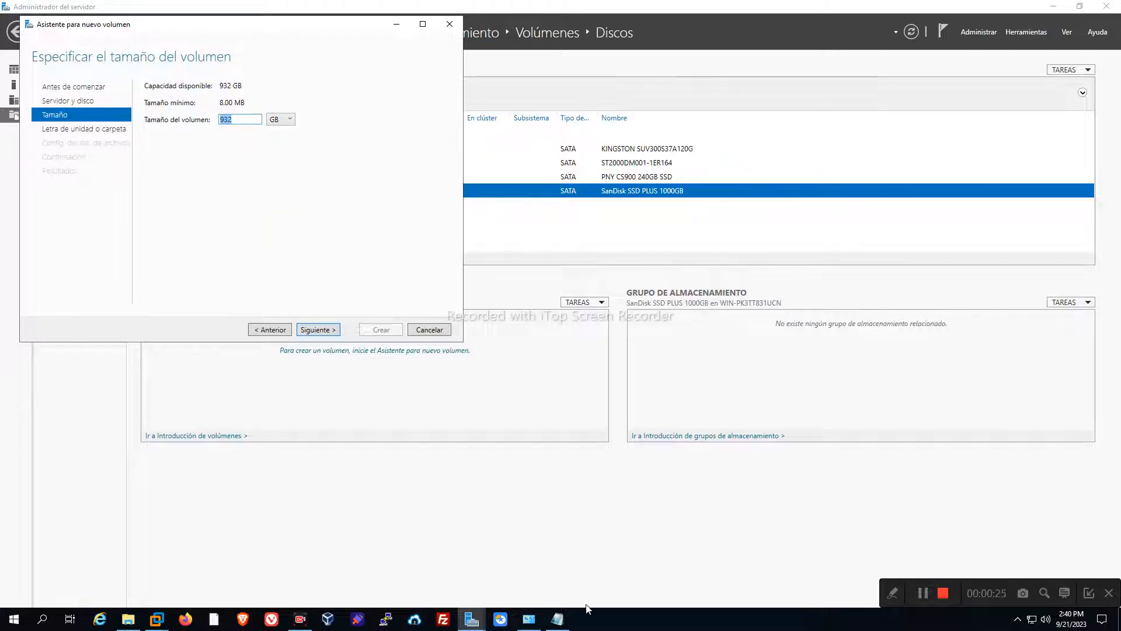
Consult the size plan in Notepad and set the new volume's size to 332 GB
{"action": "left_click", "coordinate": [557, 619]}
{"action": "left_click_drag", "start_coordinate": [445, 308], "coordinate": [515, 329]}
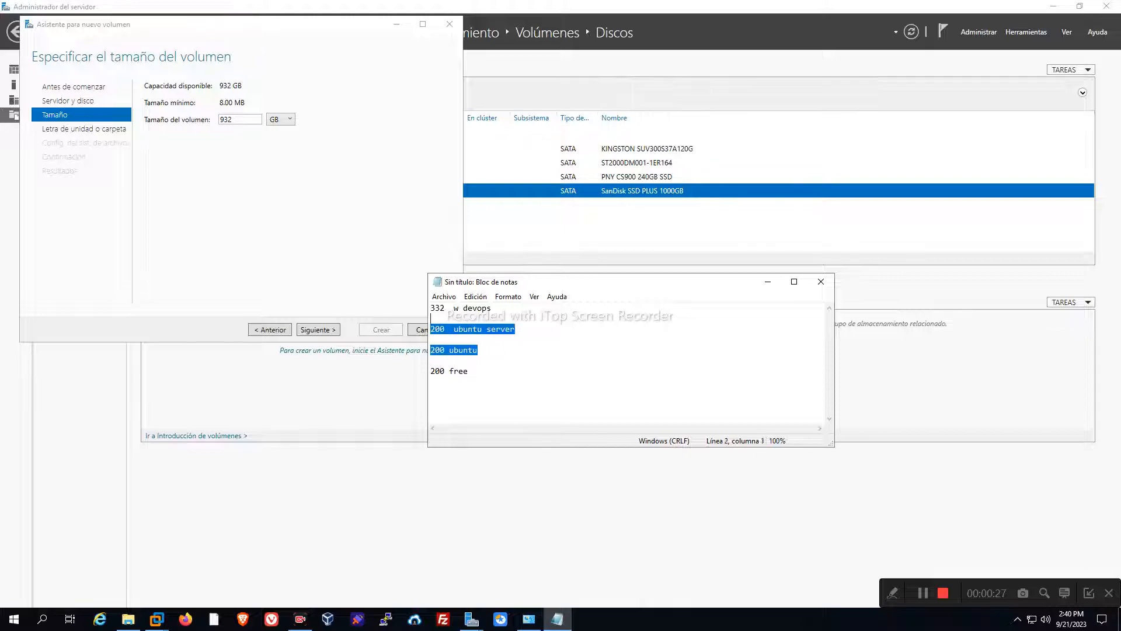
{"action": "left_click", "coordinate": [493, 318]}
{"action": "left_click", "coordinate": [767, 281]}
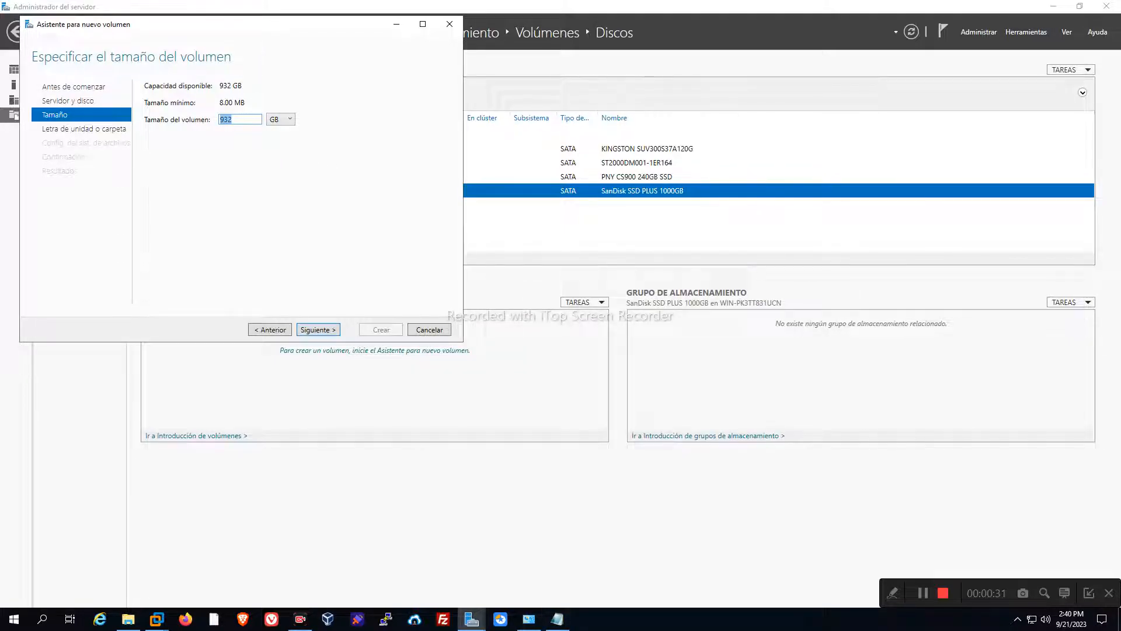
{"action": "type", "text": "33"}
{"action": "left_click", "coordinate": [326, 329]}
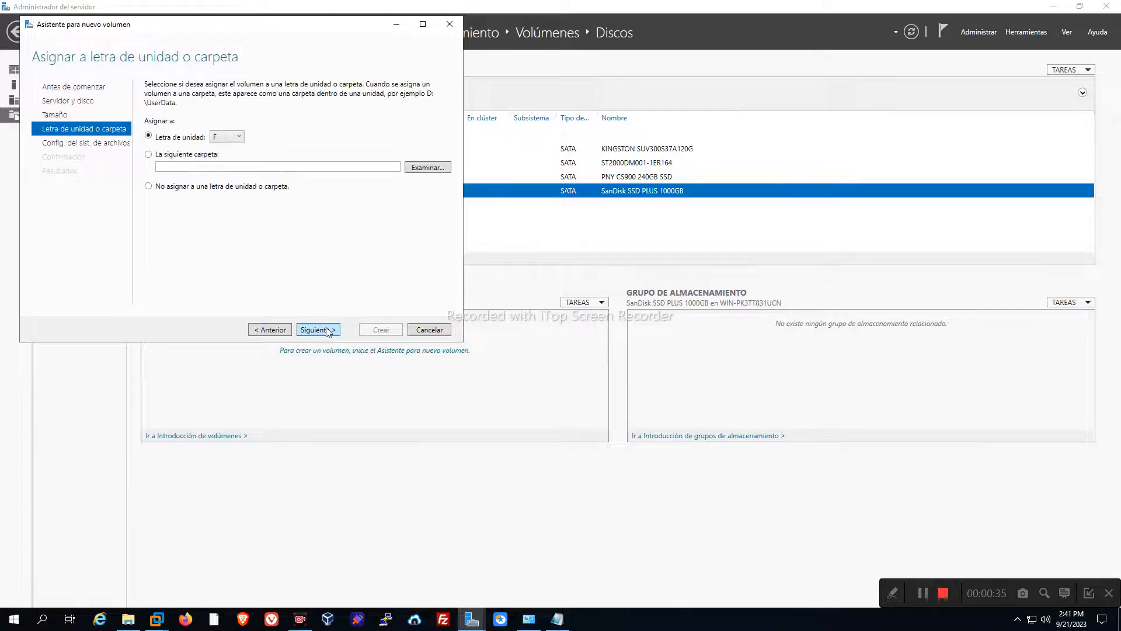
Assign drive letter W to the new volume
{"action": "left_click", "coordinate": [240, 137]}
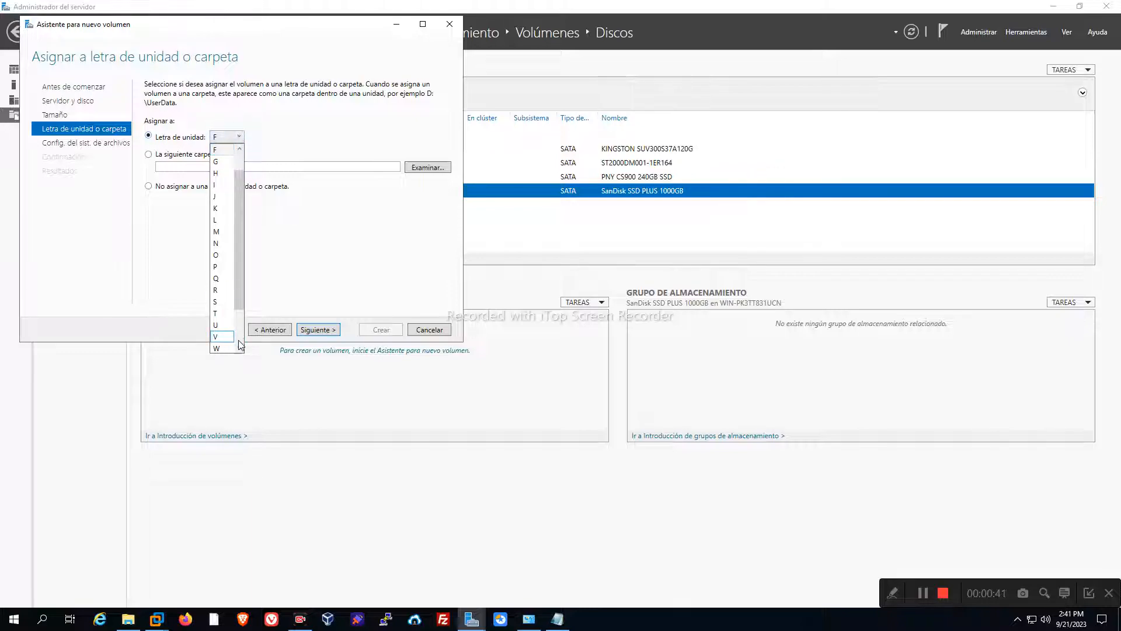
{"action": "scroll", "coordinate": [227, 327], "scroll_direction": "down", "scroll_amount": 2}
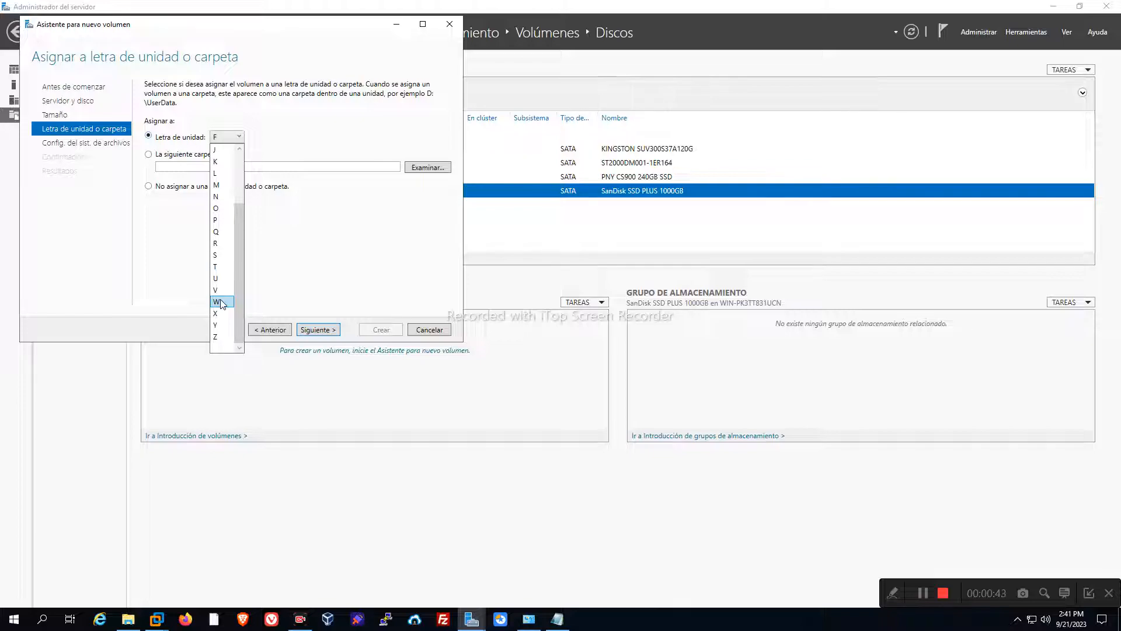
{"action": "left_click", "coordinate": [221, 303]}
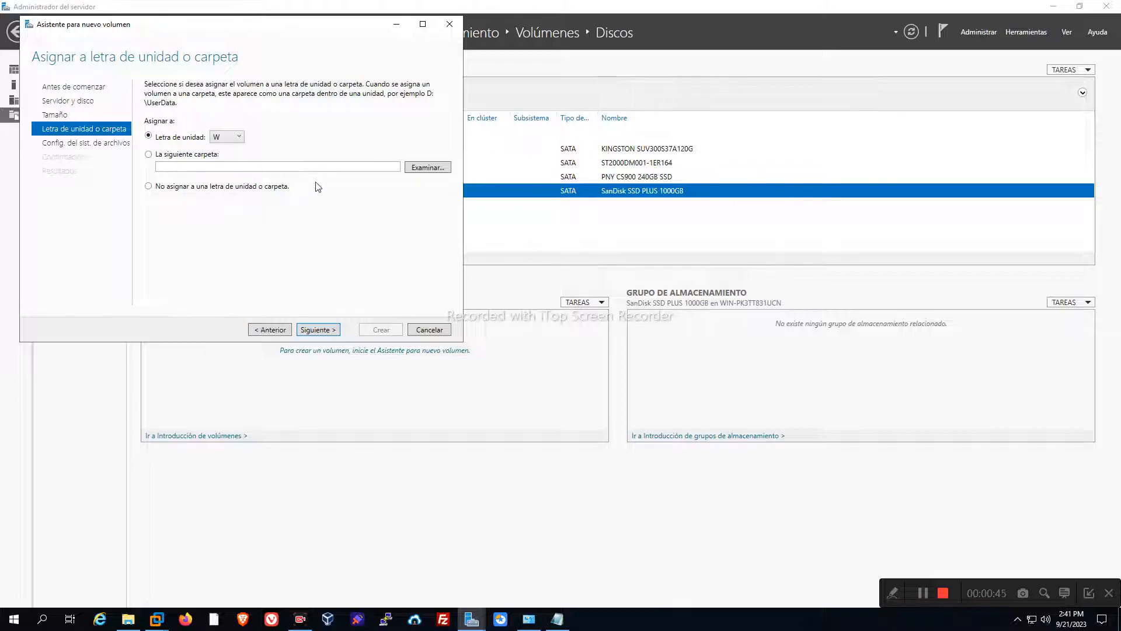
{"action": "left_click", "coordinate": [326, 333]}
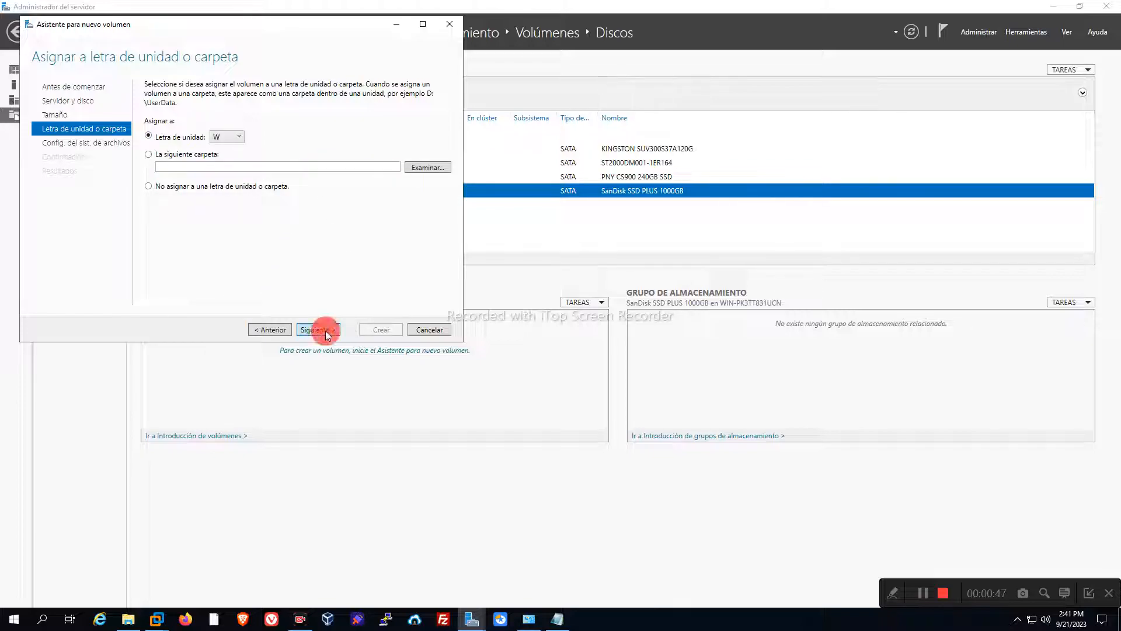
Label the volume "Win DevOps", create it with NTFS and default allocation size, and close the finished wizard
{"action": "triple_click", "coordinate": [327, 125]}
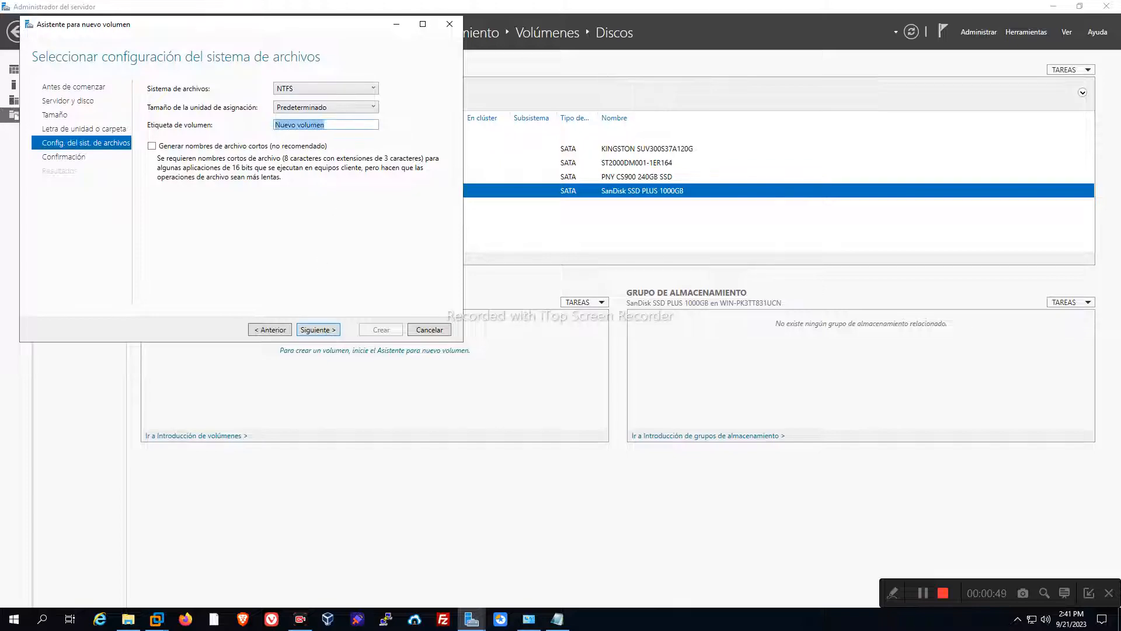
{"action": "type", "text": "Win DevOps"}
{"action": "left_click", "coordinate": [320, 330]}
{"action": "left_click", "coordinate": [276, 330]}
{"action": "left_click", "coordinate": [318, 330]}
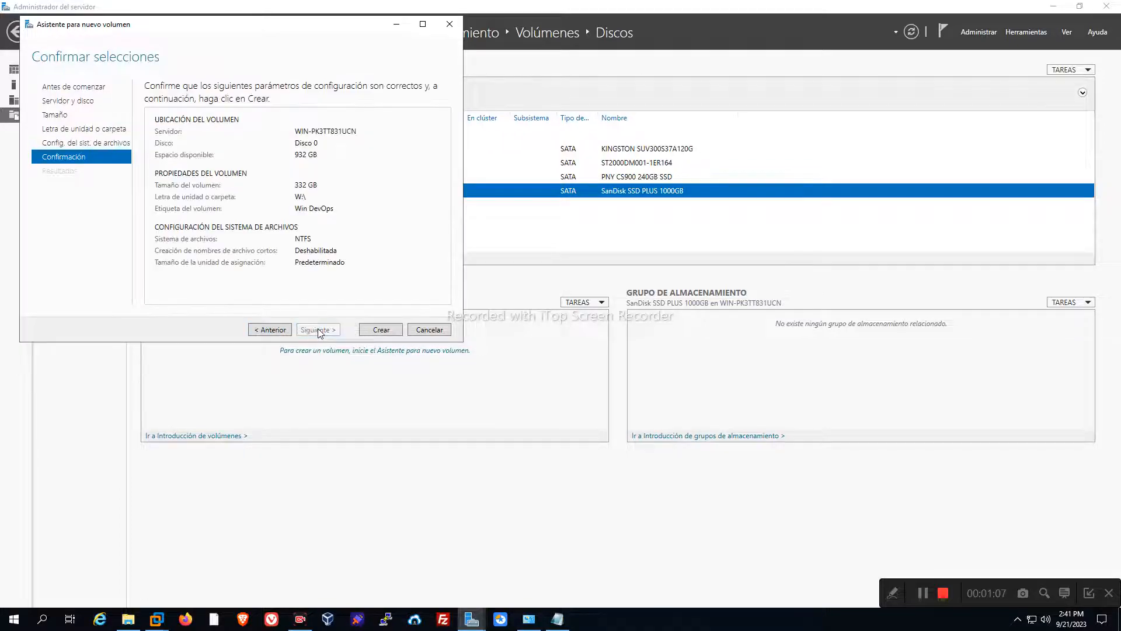
{"action": "left_click", "coordinate": [369, 327]}
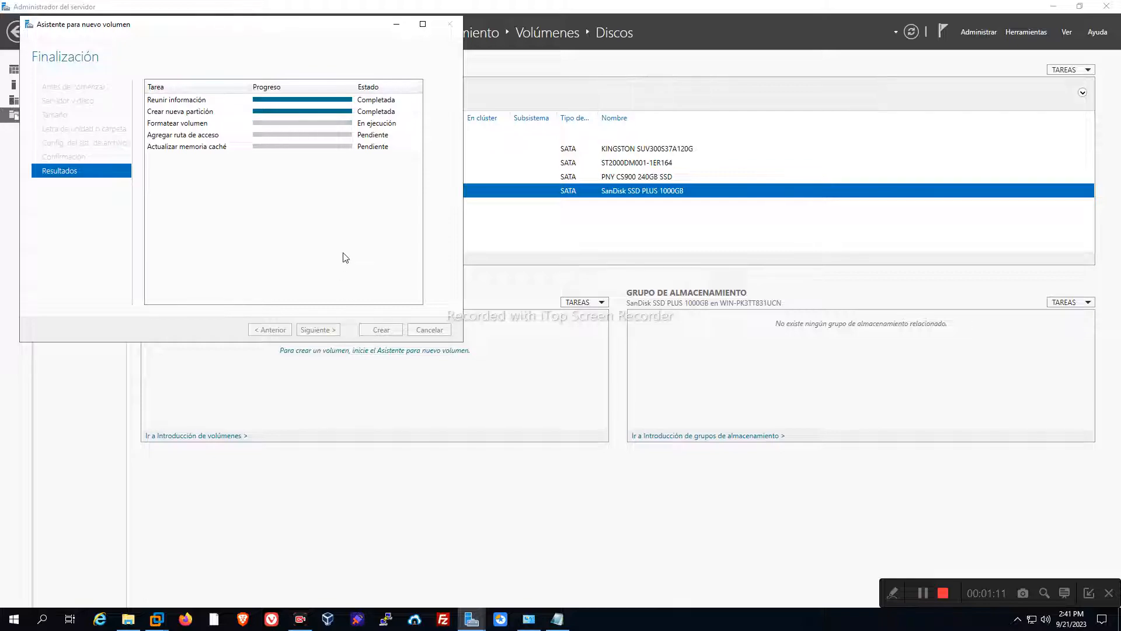
{"action": "left_click_drag", "start_coordinate": [345, 28], "coordinate": [721, 86]}
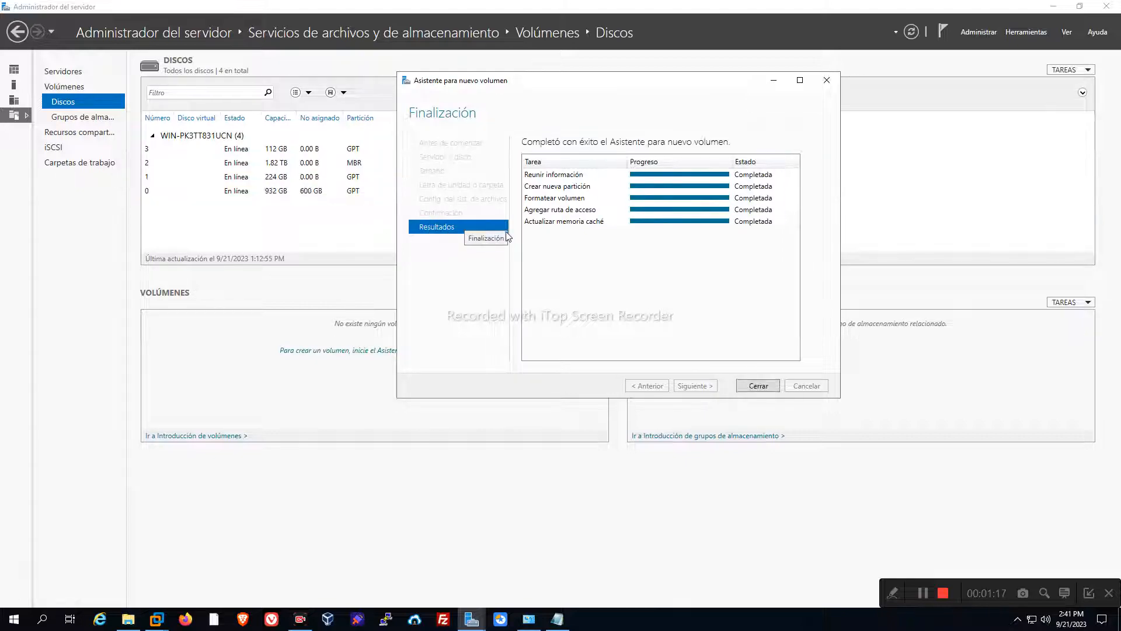
{"action": "left_click", "coordinate": [763, 388]}
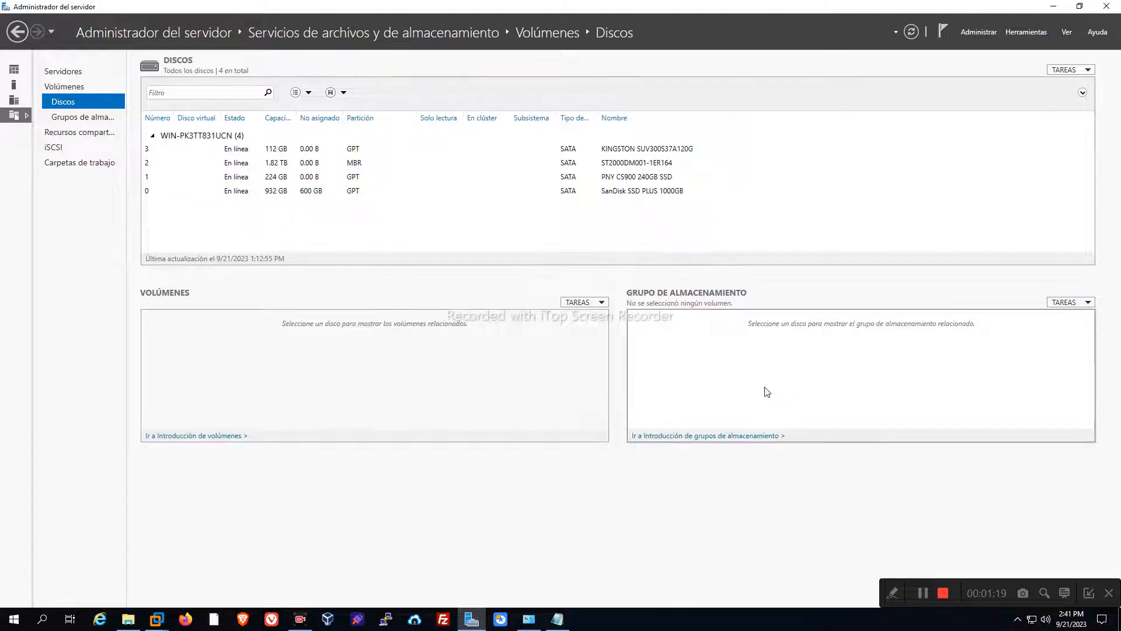
Switch to the Conexiones de red window and close it
{"action": "key", "text": "alt+Tab"}
{"action": "key", "text": "alt+Tab"}
{"action": "key", "text": "alt+Tab"}
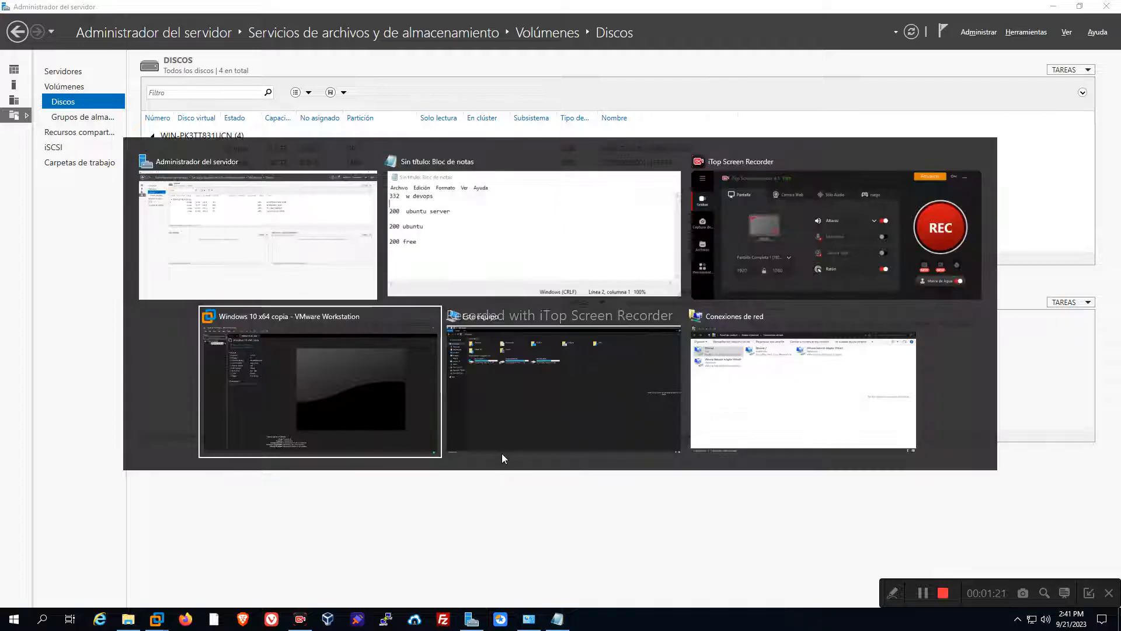
{"action": "key", "text": "alt+Tab"}
{"action": "key", "text": "alt+Tab"}
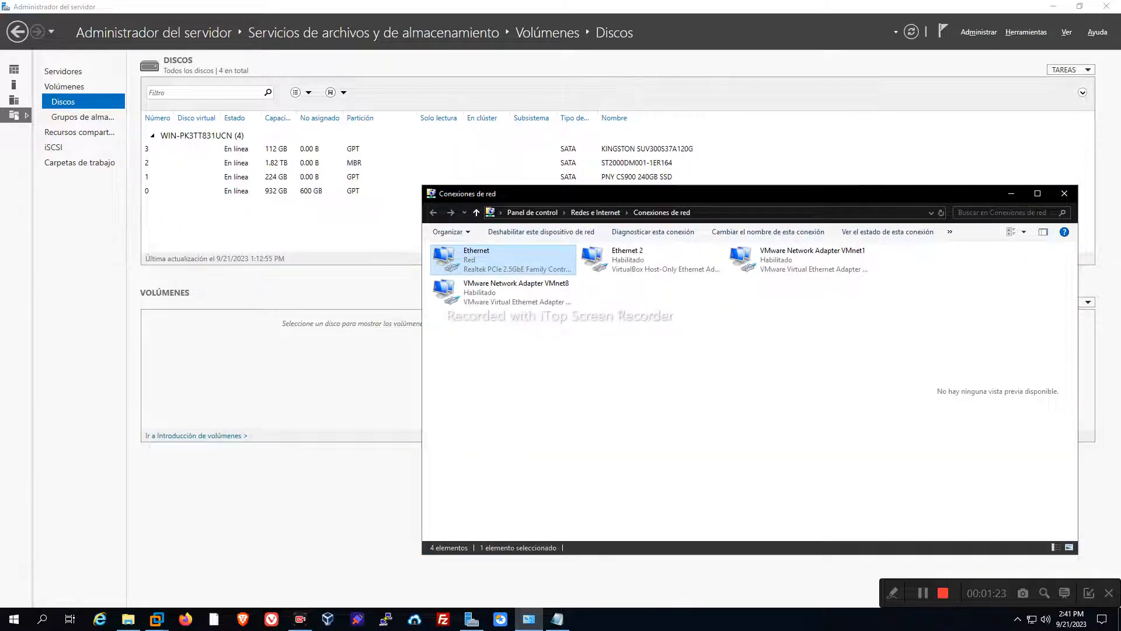
{"action": "left_click", "coordinate": [1064, 193]}
Check the Win DevOps (W:) drive under Este equipo in a maximized File Explorer, and return to Server Manager
{"action": "key", "text": "super+e"}
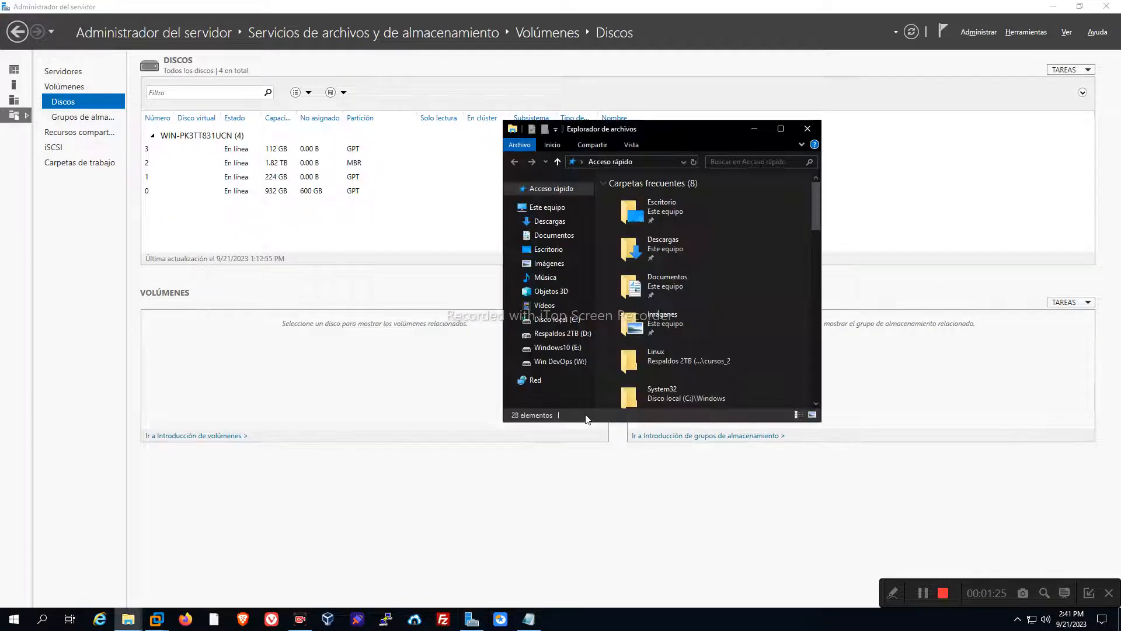
{"action": "left_click", "coordinate": [549, 208]}
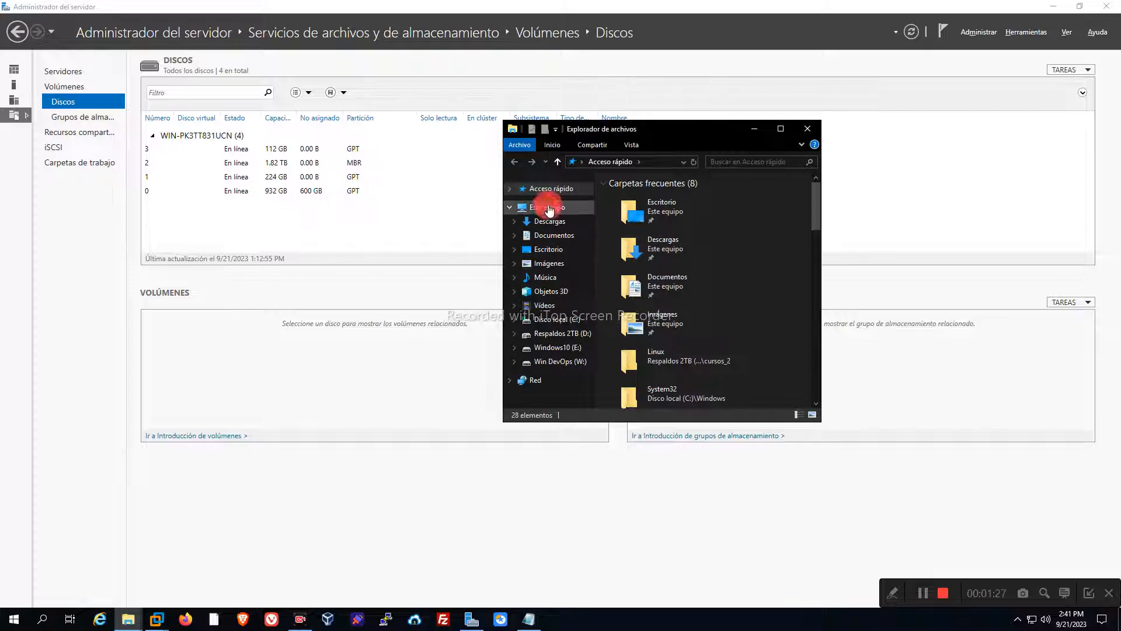
{"action": "left_click", "coordinate": [781, 130]}
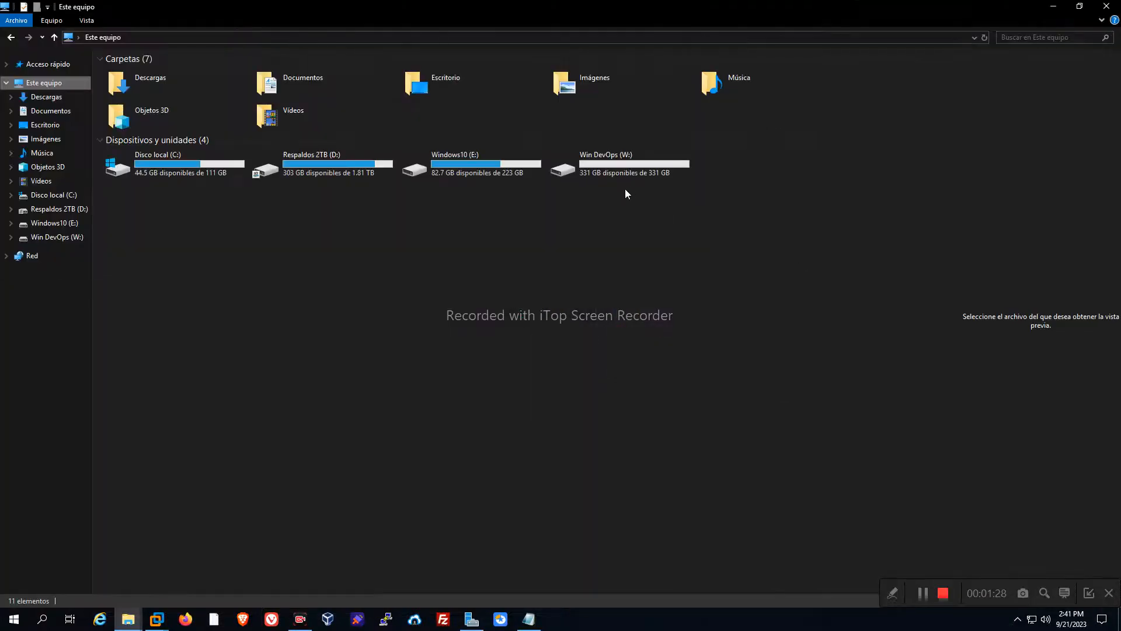
{"action": "left_click", "coordinate": [591, 171]}
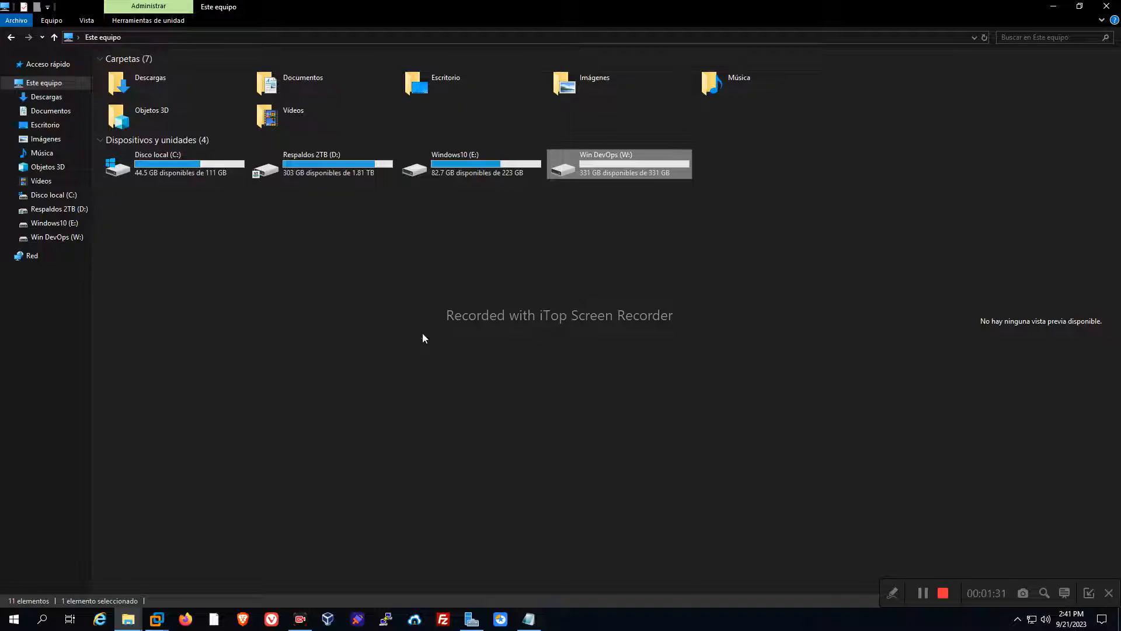
{"action": "key", "text": "alt+Tab"}
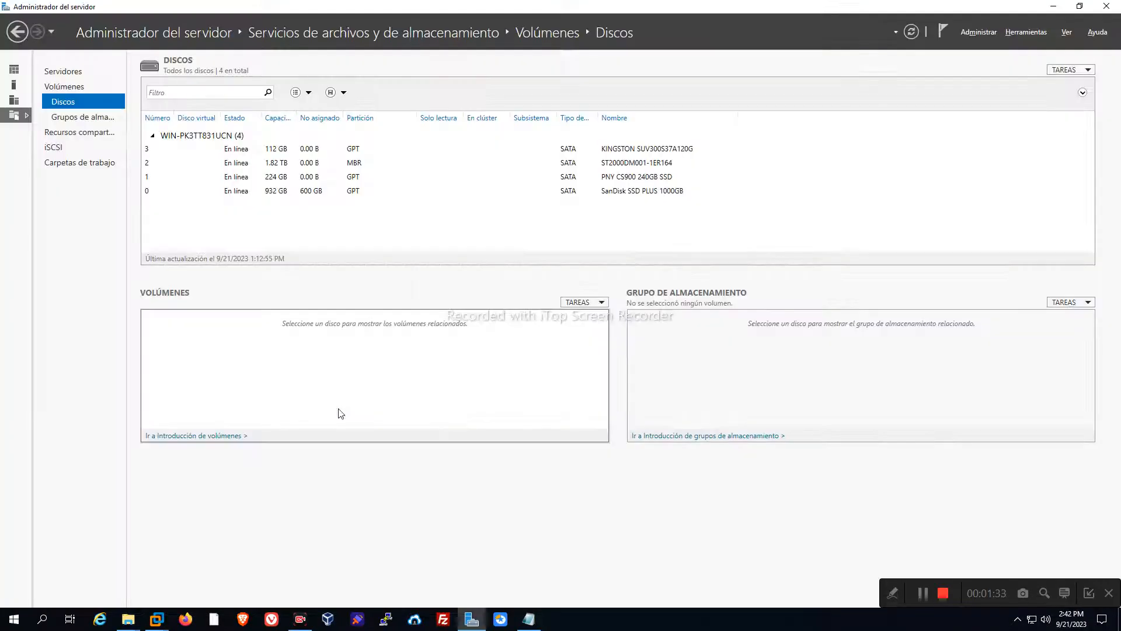
In the Notepad size plan, change the ubuntu server size to 150 and revise the ubuntu size below it
{"action": "key", "text": "alt+Tab"}
{"action": "key", "text": "alt+Tab"}
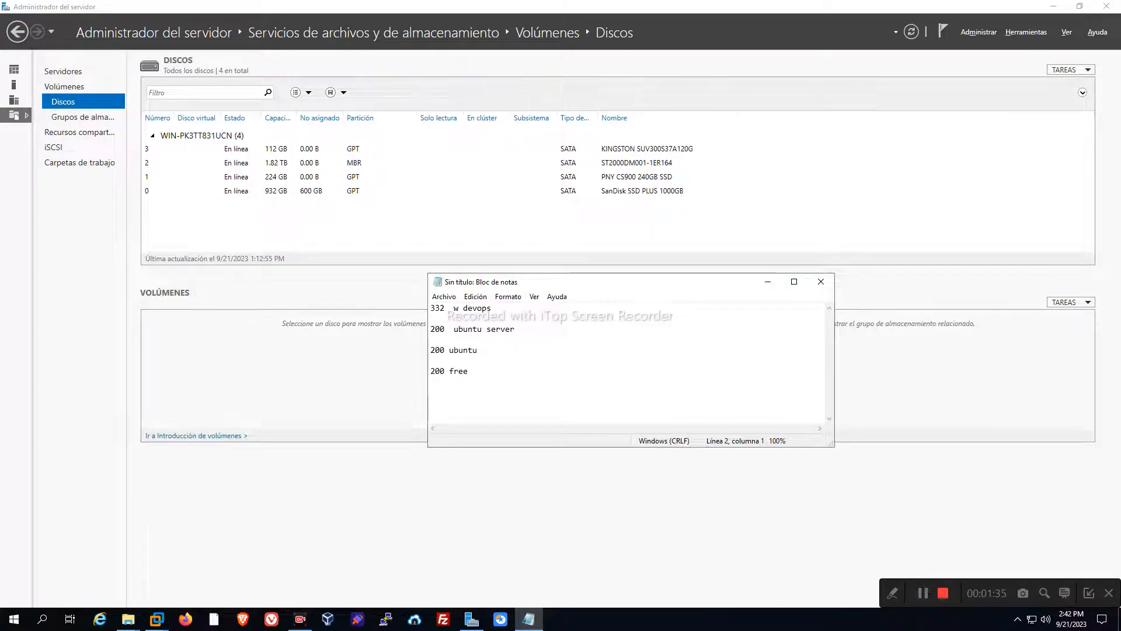
{"action": "key", "text": "alt+Tab"}
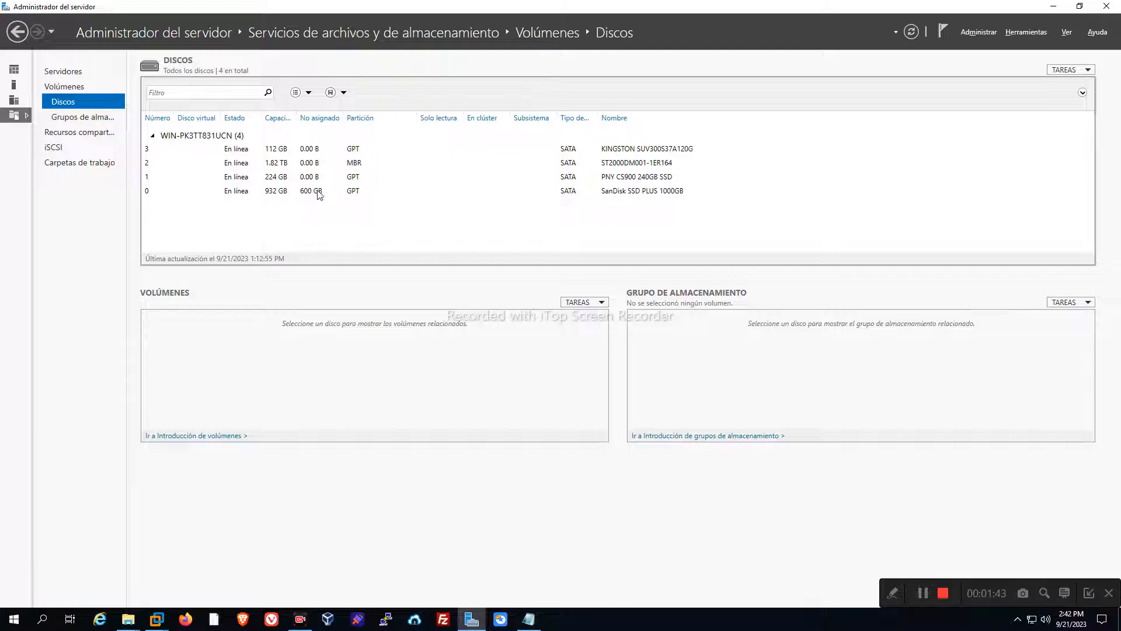
{"action": "left_click", "coordinate": [529, 619]}
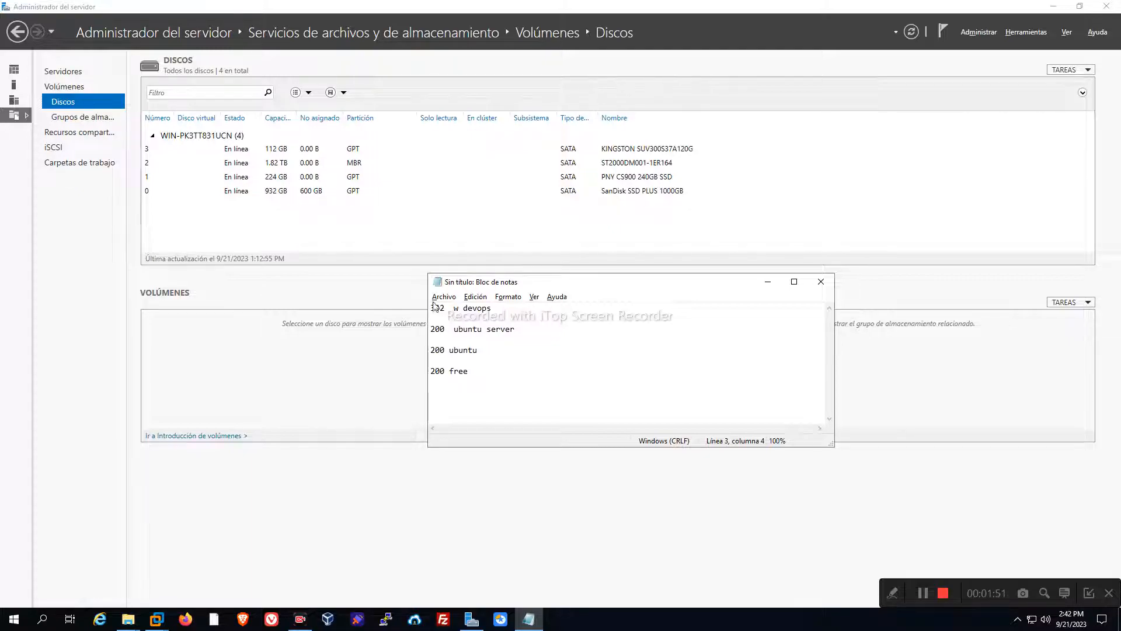
{"action": "key", "text": "BackSpace"}
{"action": "key", "text": "BackSpace"}
{"action": "key", "text": "BackSpace"}
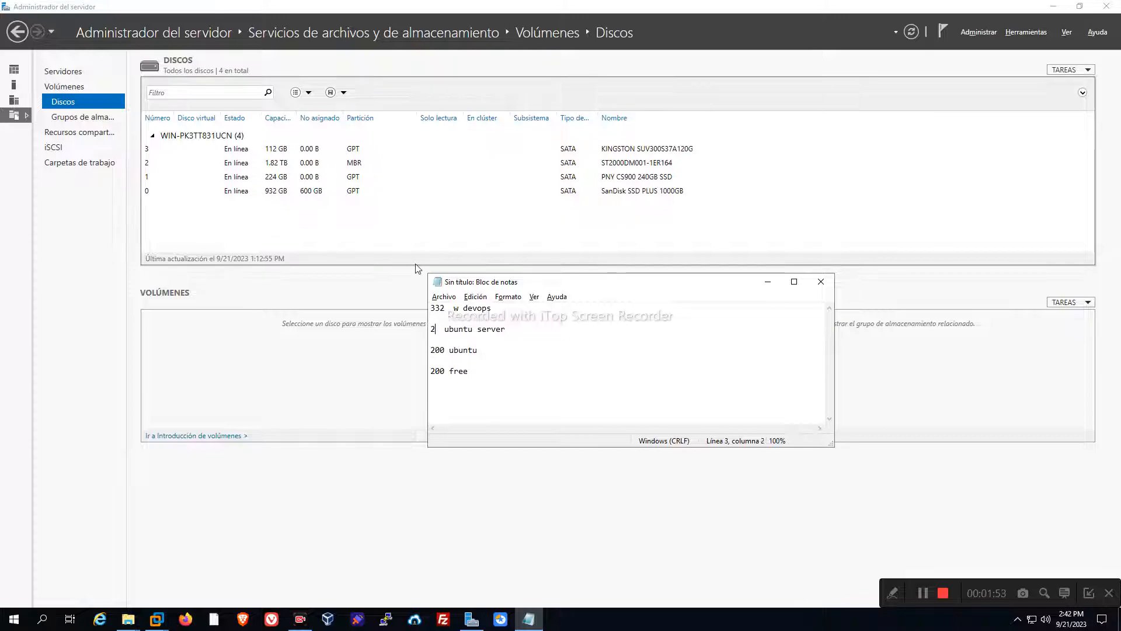
{"action": "type", "text": "150"}
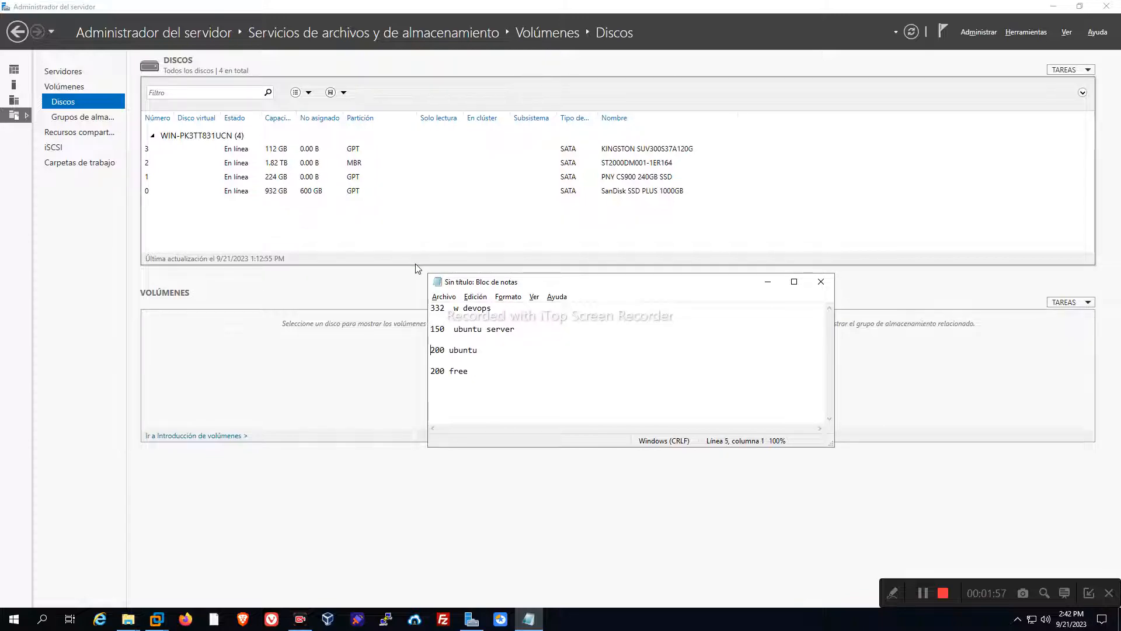
{"action": "key", "text": "Right"}
{"action": "key", "text": "BackSpace"}
{"action": "type", "text": "5"}
In Server Manager, start a second volume on the SanDisk SSD, select Disco 0, and proceed to the volume size settings
{"action": "left_click", "coordinate": [408, 179]}
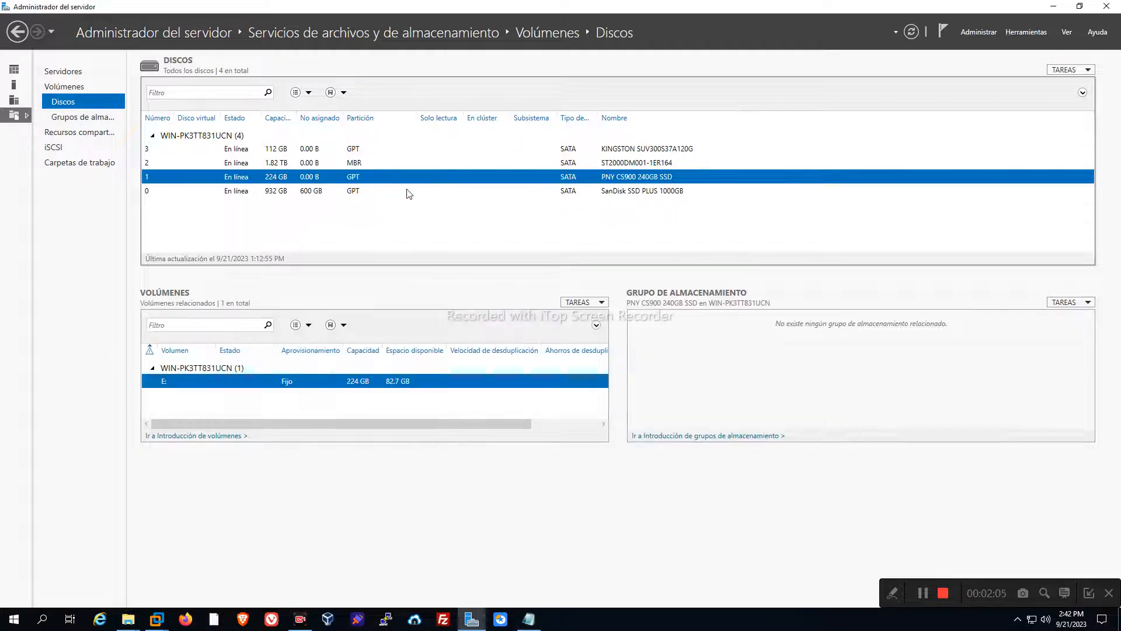
{"action": "left_click", "coordinate": [408, 191]}
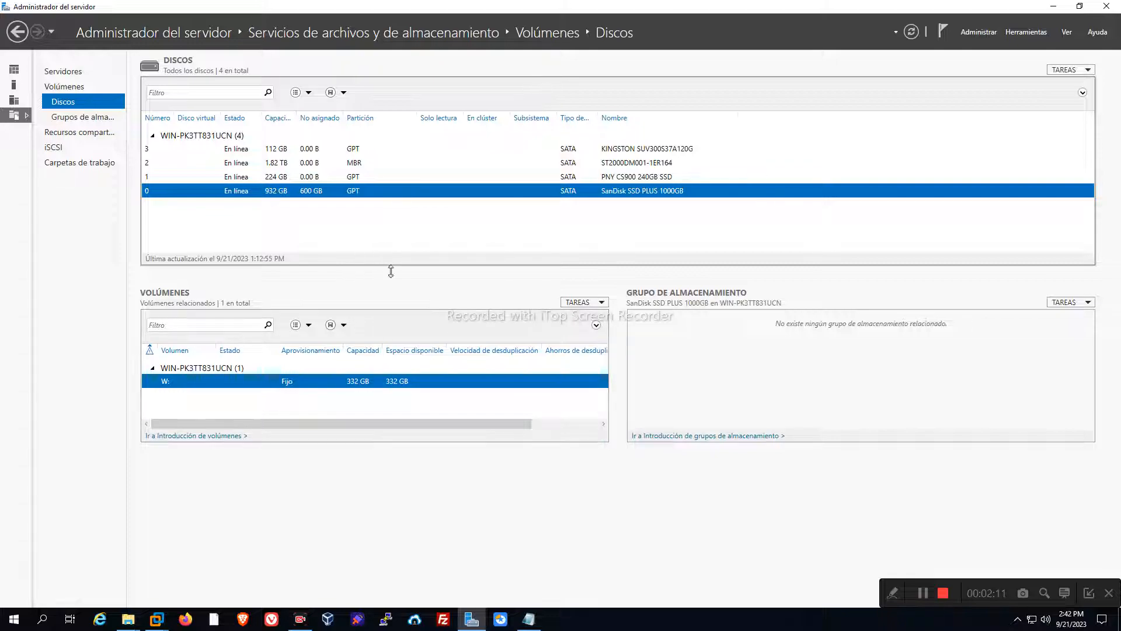
{"action": "right_click", "coordinate": [374, 192]}
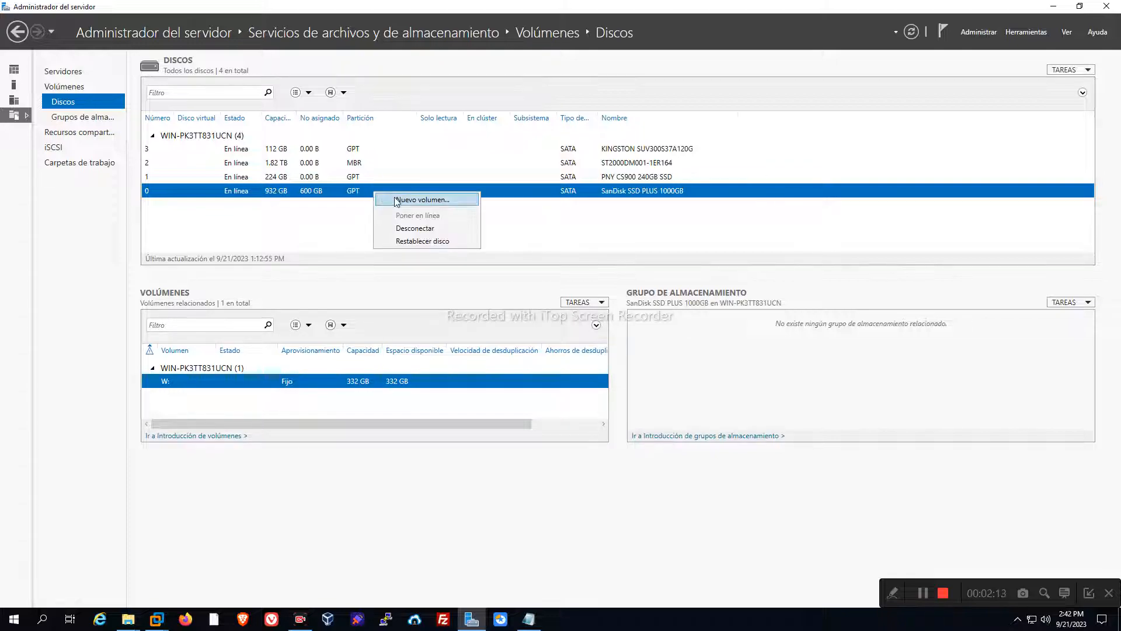
{"action": "left_click", "coordinate": [395, 201]}
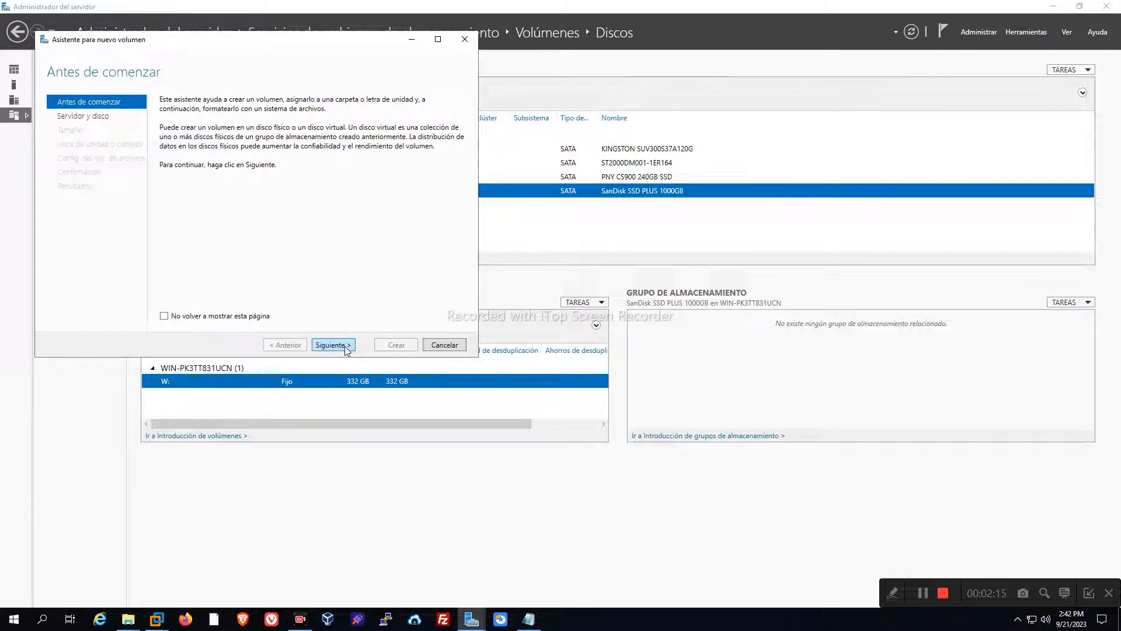
{"action": "left_click", "coordinate": [345, 348]}
{"action": "left_click", "coordinate": [327, 245]}
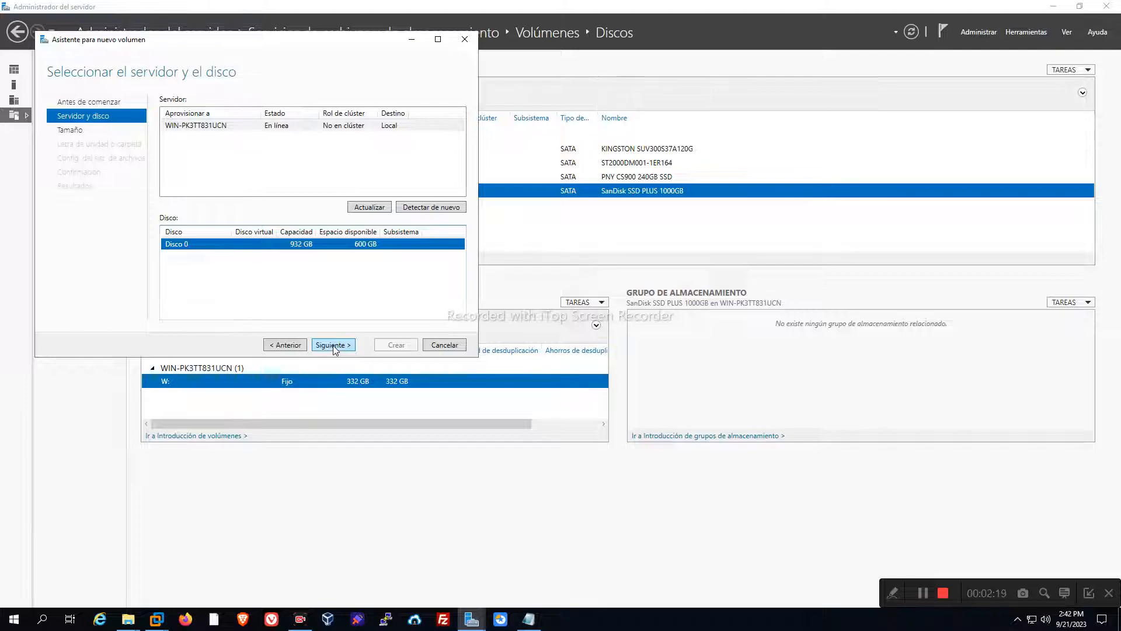
{"action": "left_click", "coordinate": [310, 126]}
{"action": "left_click", "coordinate": [303, 244]}
{"action": "left_click", "coordinate": [333, 345]}
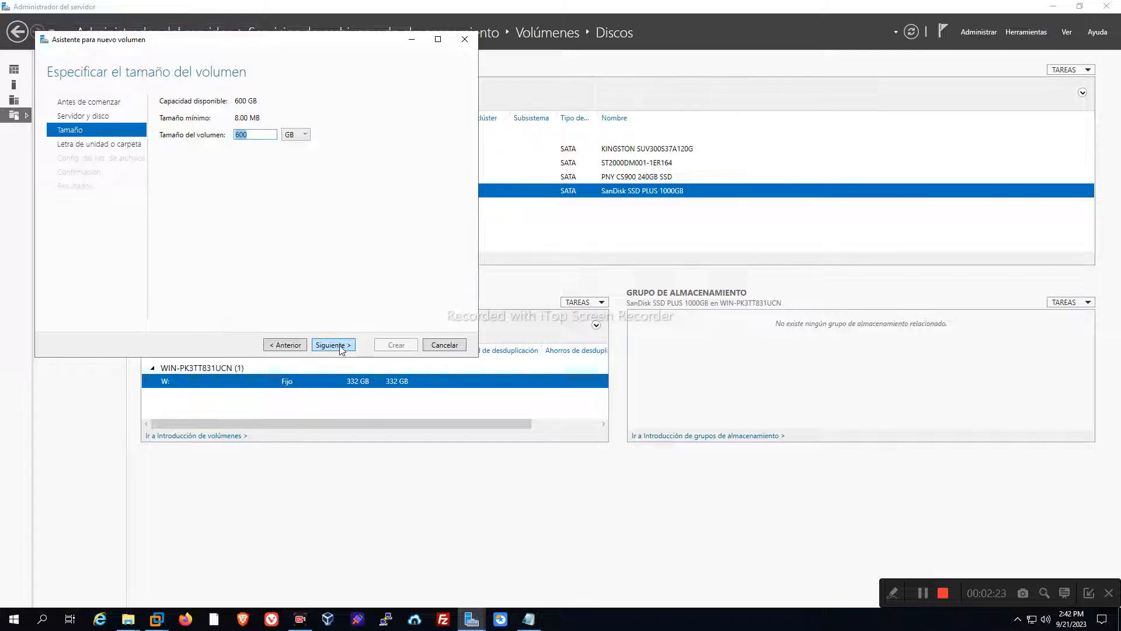
Set the new volume's size to 150 GB and assign it drive letter S
{"action": "type", "text": "150"}
{"action": "left_click", "coordinate": [333, 345]}
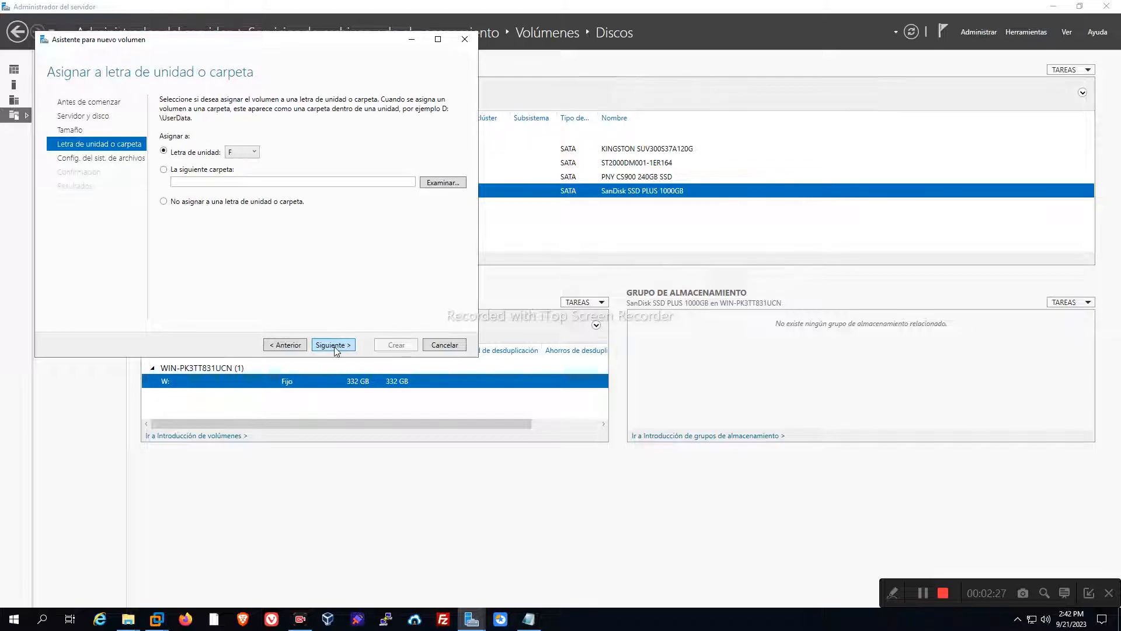
{"action": "left_click", "coordinate": [244, 153]}
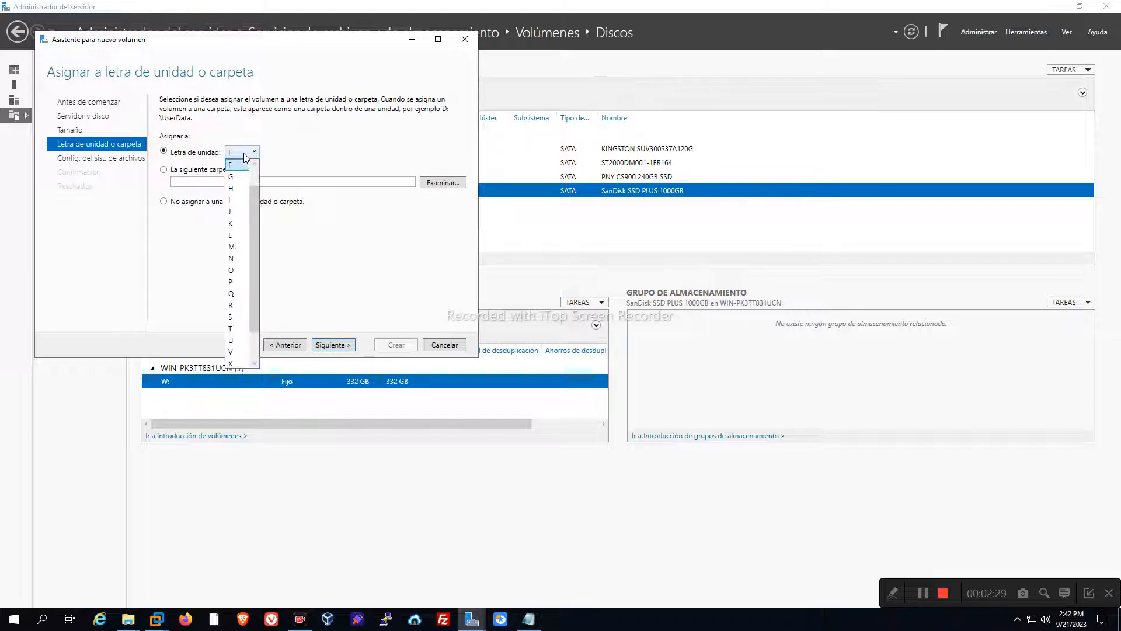
{"action": "left_click_drag", "start_coordinate": [254, 227], "coordinate": [255, 263]}
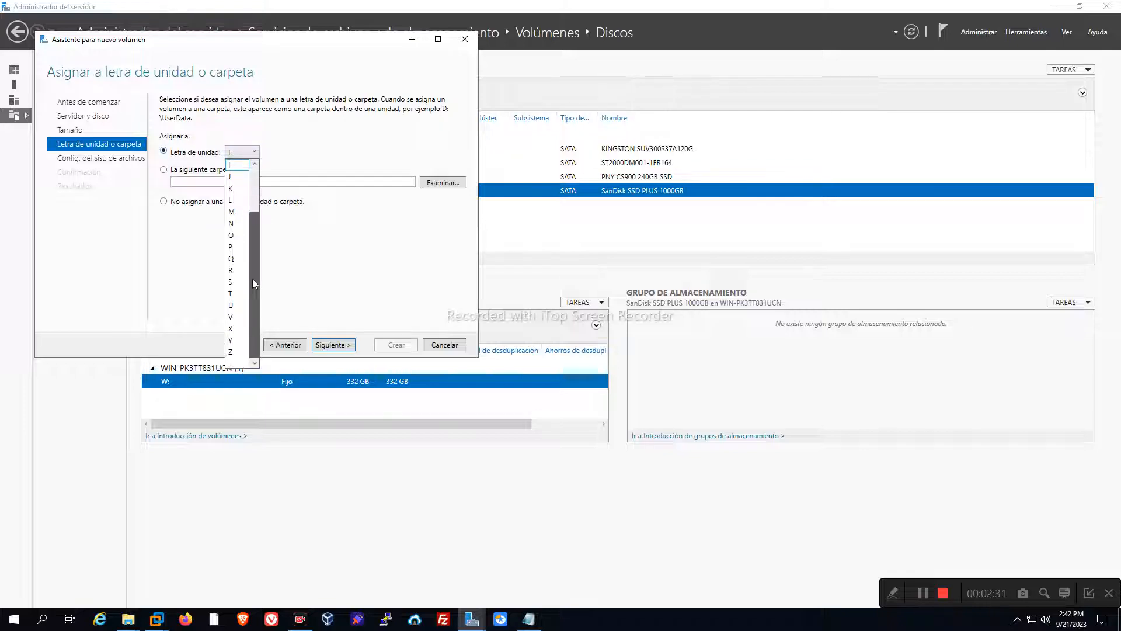
{"action": "left_click", "coordinate": [231, 304]}
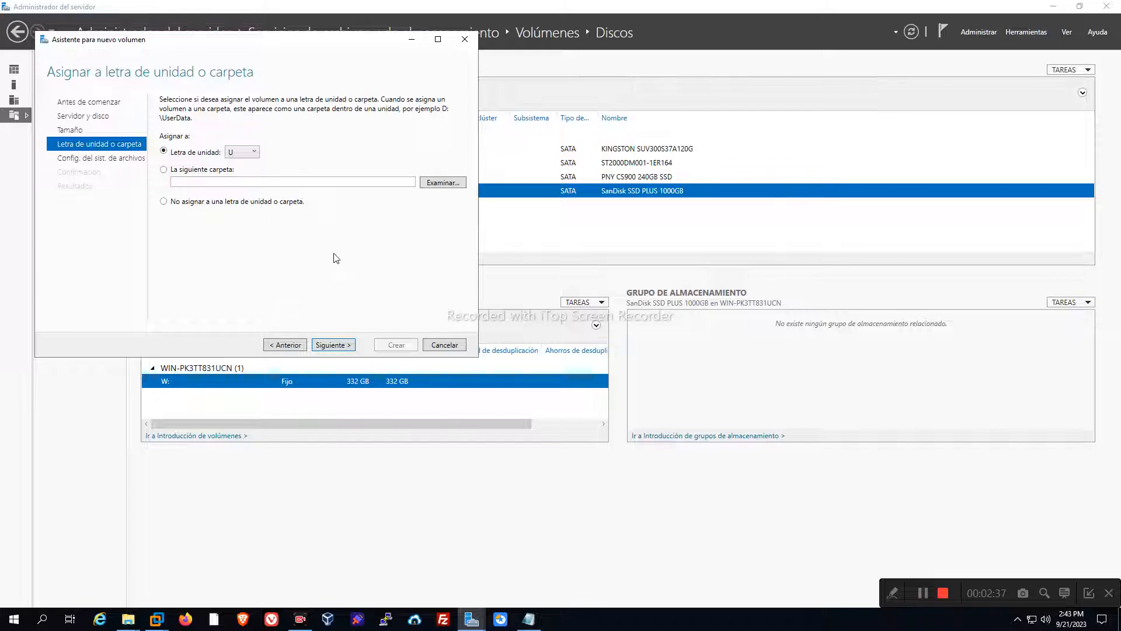
{"action": "left_click", "coordinate": [254, 152]}
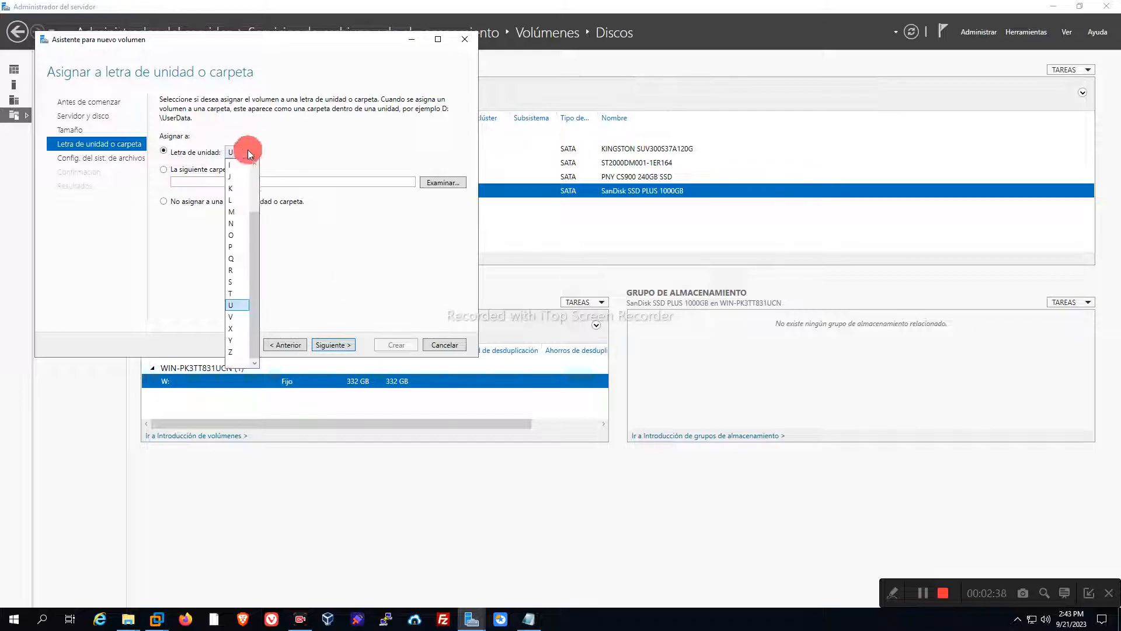
{"action": "left_click", "coordinate": [237, 283]}
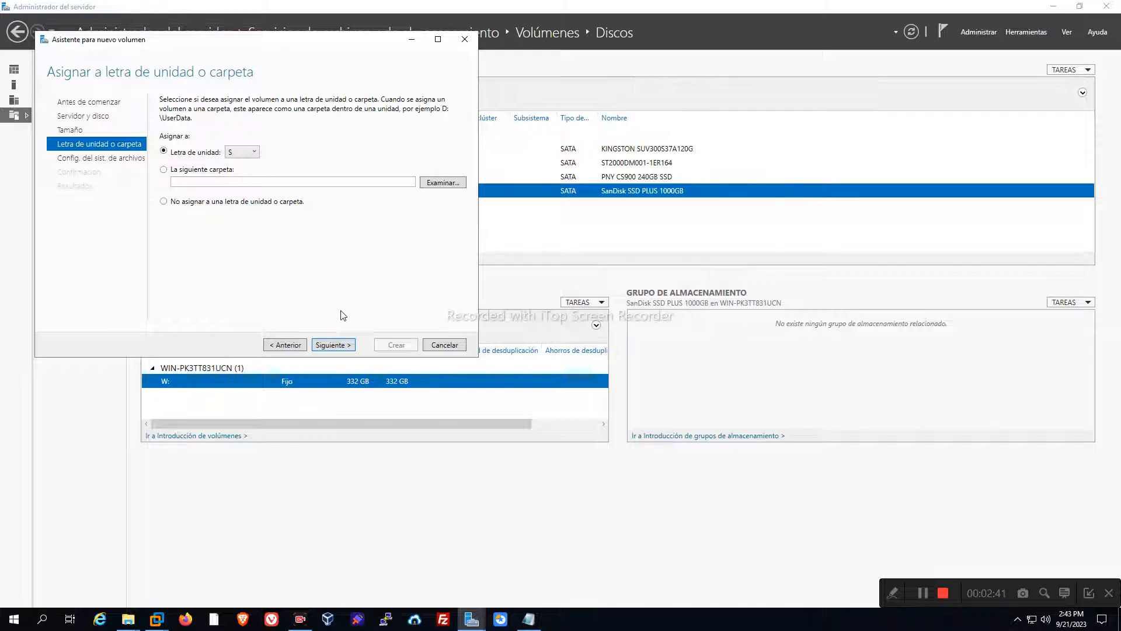
{"action": "left_click", "coordinate": [334, 345]}
Label the volume Ubuntu Server, create it with the default NTFS settings, and close the new volume wizard
{"action": "triple_click", "coordinate": [341, 140]}
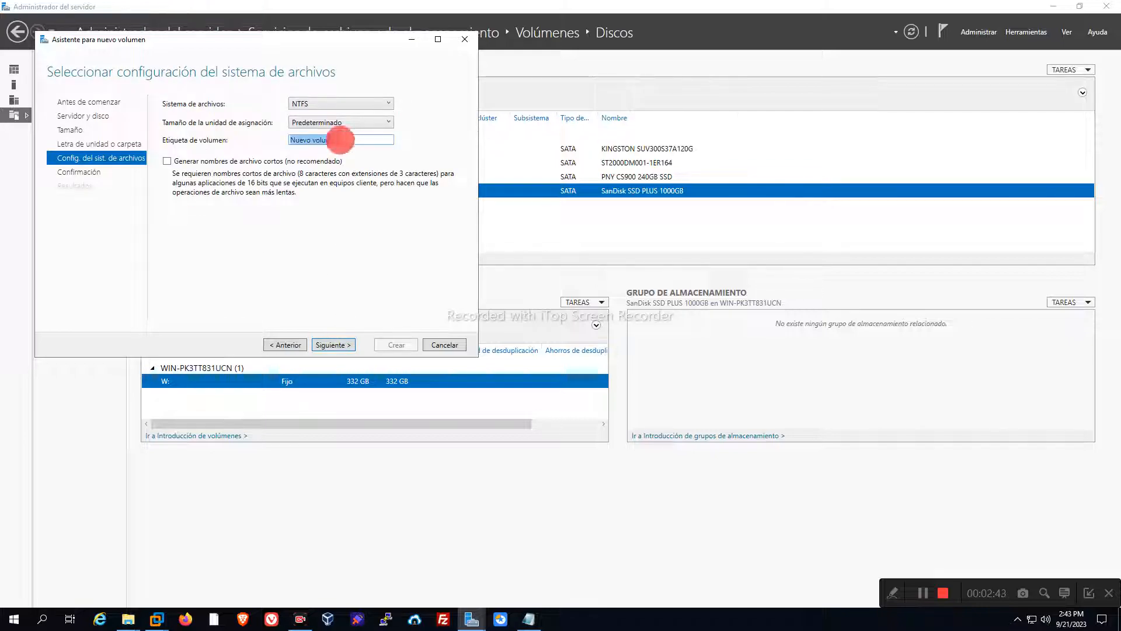
{"action": "type", "text": "Ubuntu Server"}
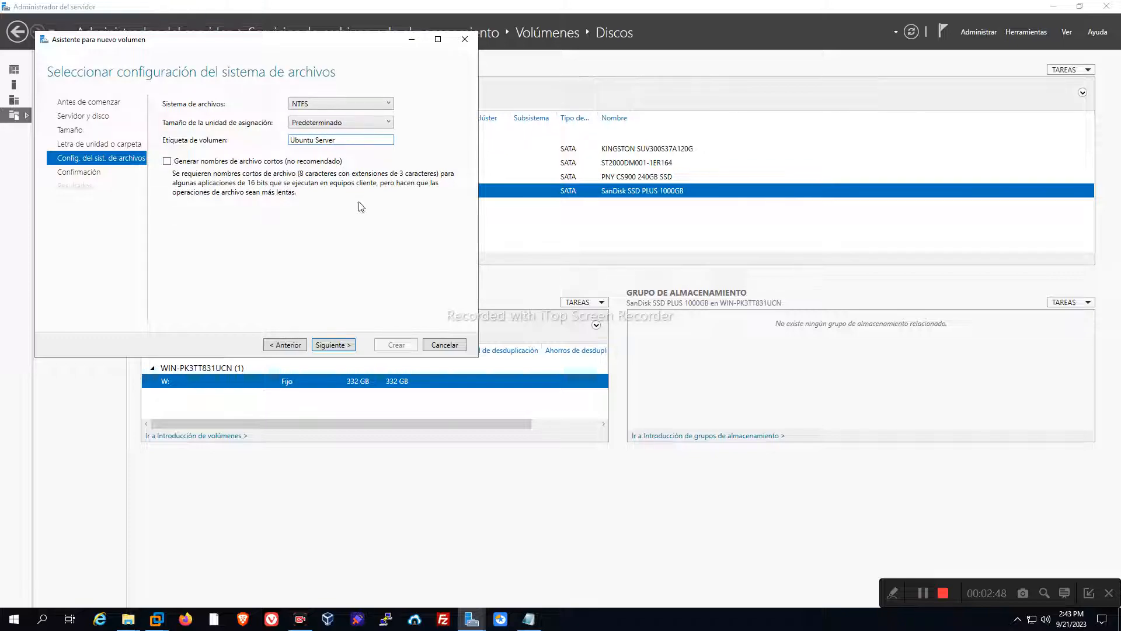
{"action": "left_click", "coordinate": [343, 345]}
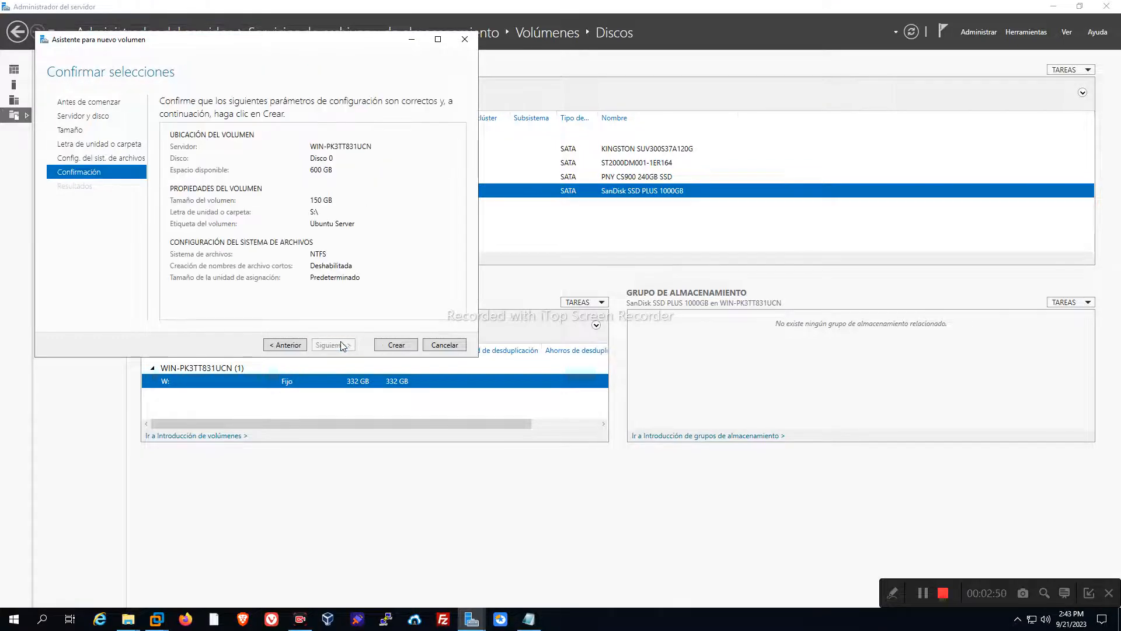
{"action": "left_click", "coordinate": [397, 344]}
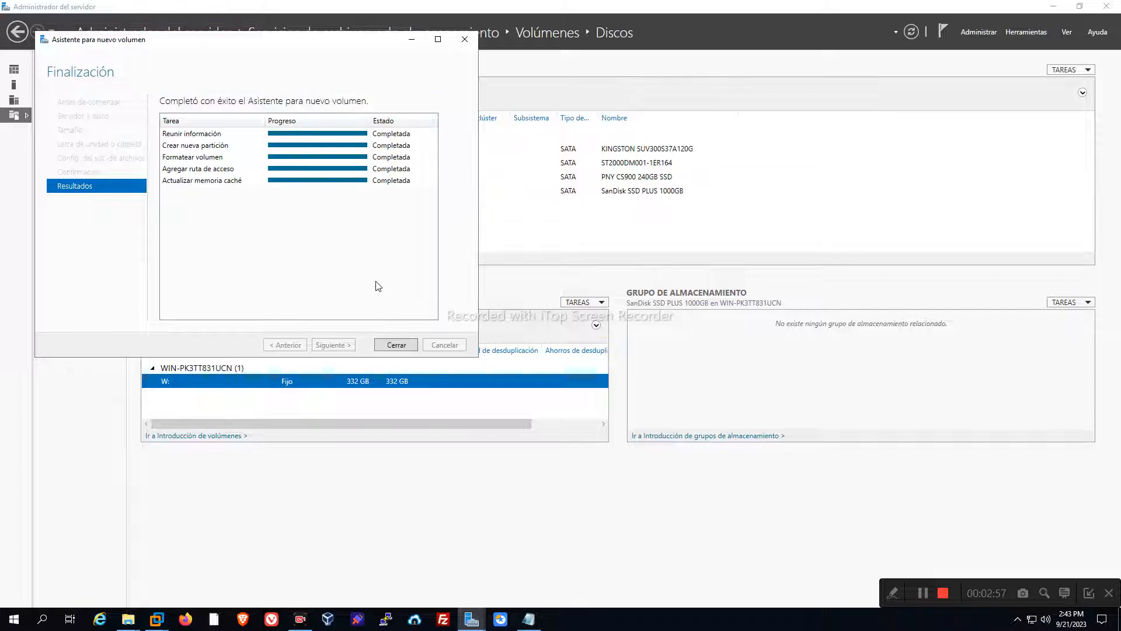
{"action": "left_click", "coordinate": [395, 345]}
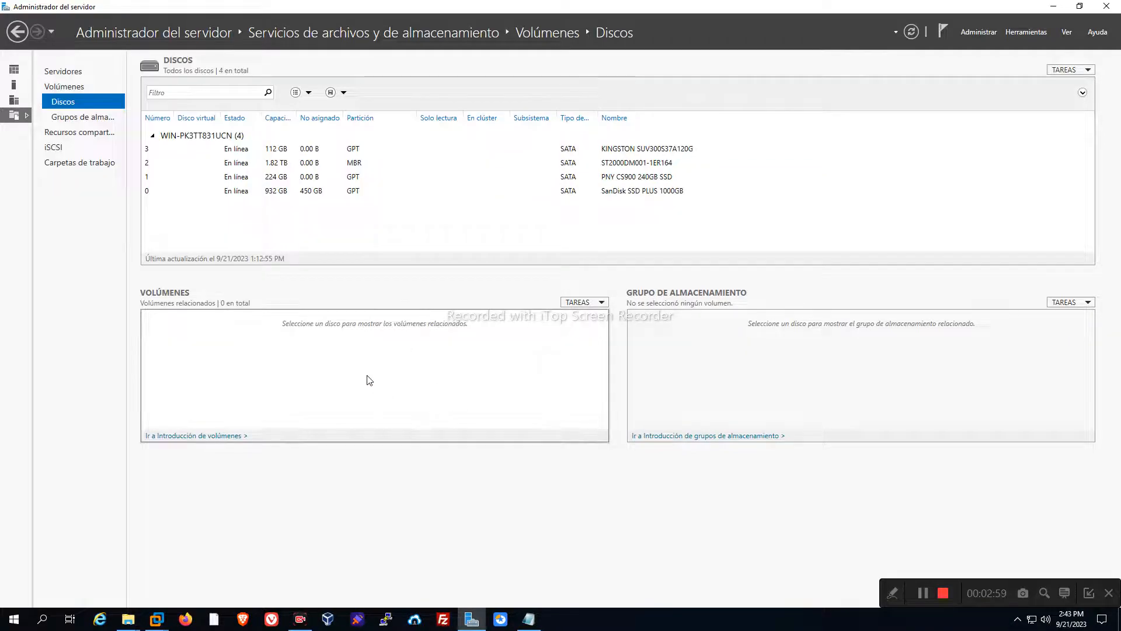
Check the Ubuntu Server (S:) drive in File Explorer and the size plan in Notepad, and return to Server Manager
{"action": "key", "text": "alt+Tab"}
{"action": "key", "text": "alt+Tab"}
{"action": "key", "text": "alt+Tab"}
{"action": "key", "text": "alt+Tab"}
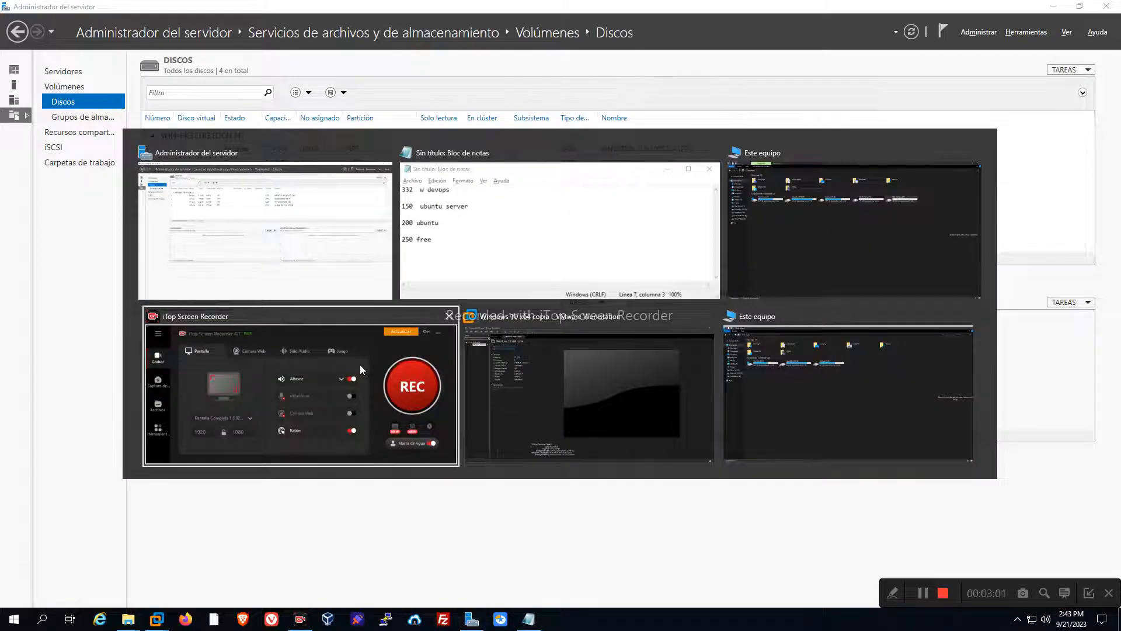
{"action": "key", "text": "alt+Tab"}
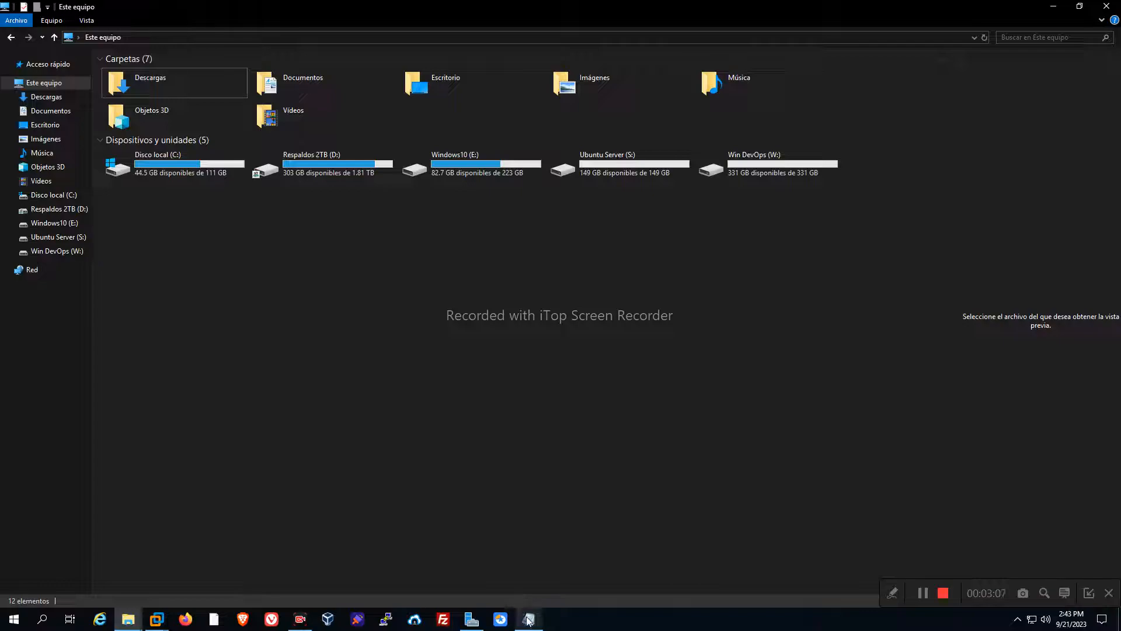
{"action": "mouse_move", "coordinate": [529, 618]}
{"action": "left_click", "coordinate": [529, 618]}
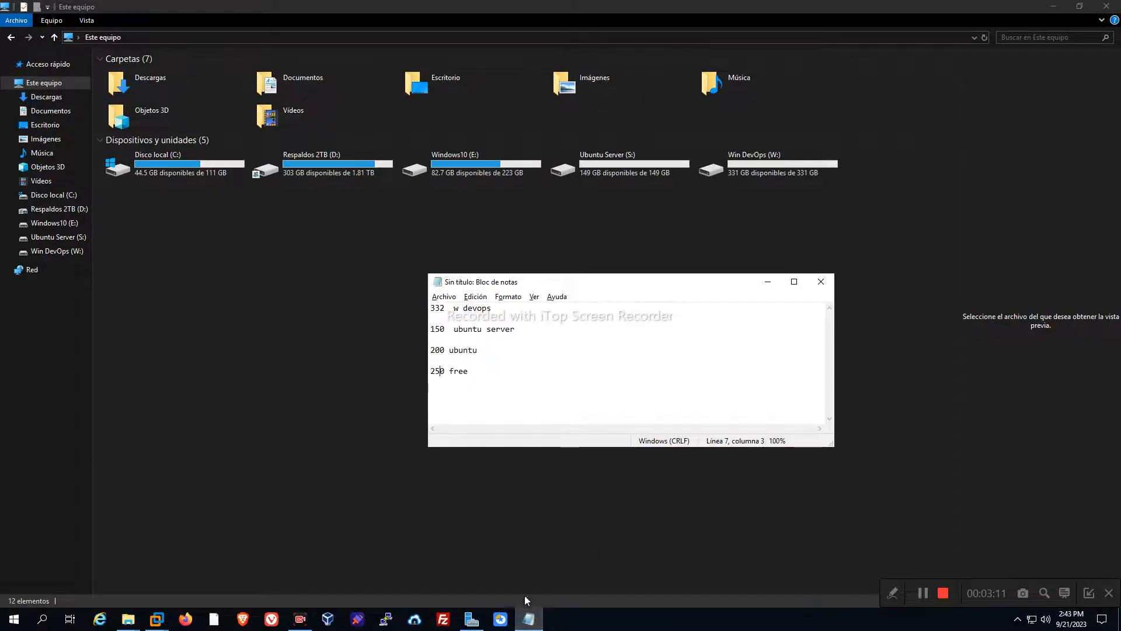
{"action": "left_click", "coordinate": [767, 285]}
{"action": "key", "text": "alt+Tab"}
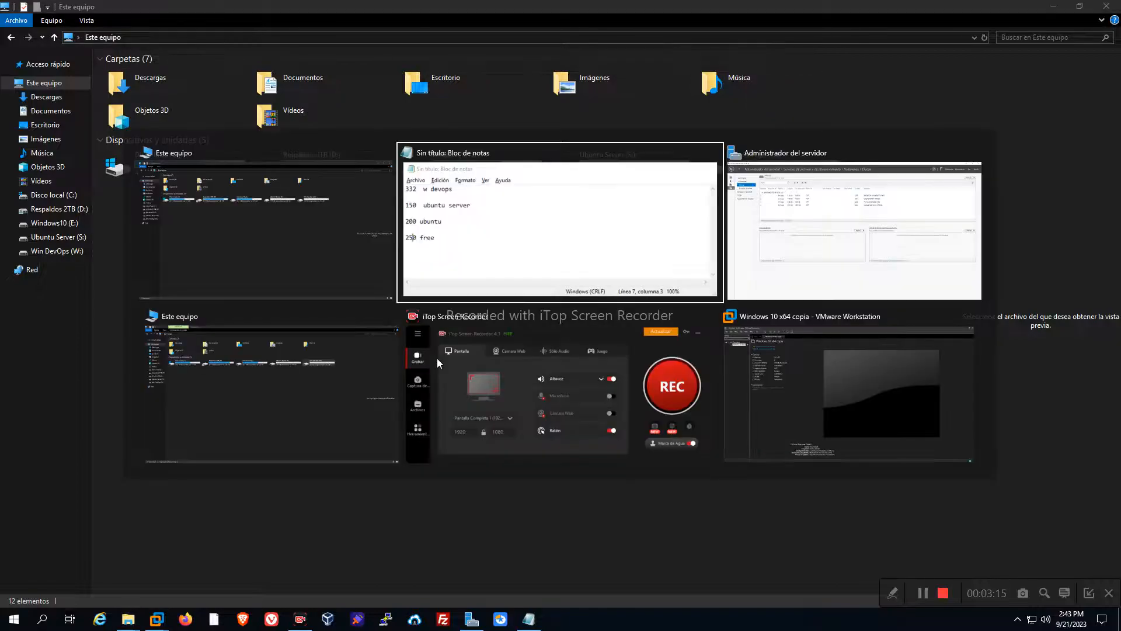
{"action": "key", "text": "alt+Tab"}
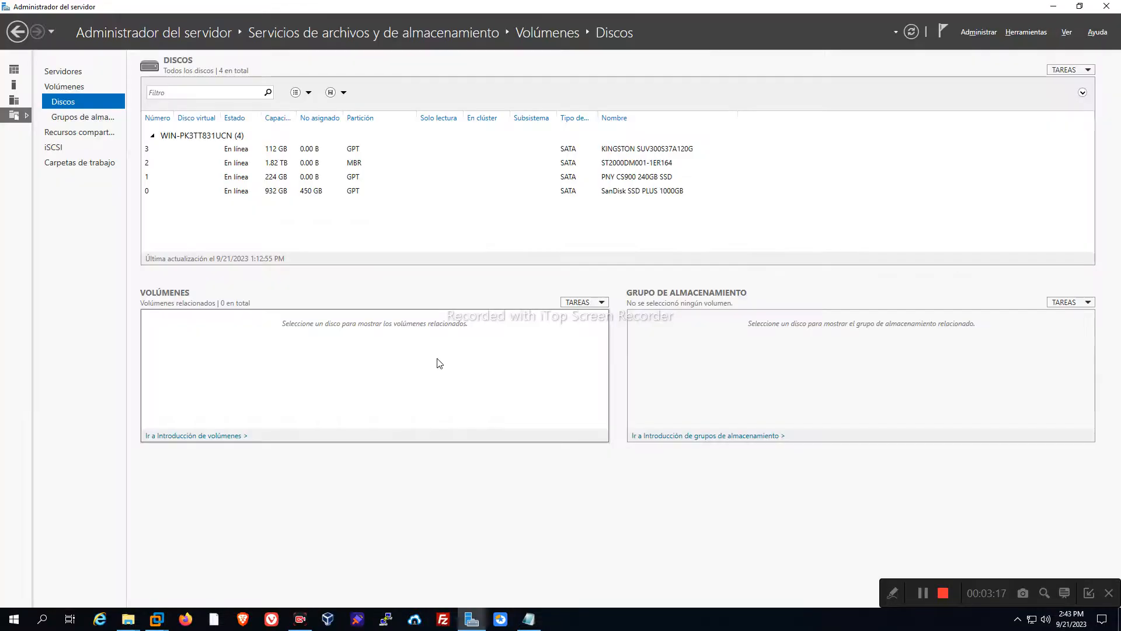
Start a third volume on the SanDisk SSD, select Disco 0, and proceed to the volume size settings
{"action": "left_click", "coordinate": [330, 191]}
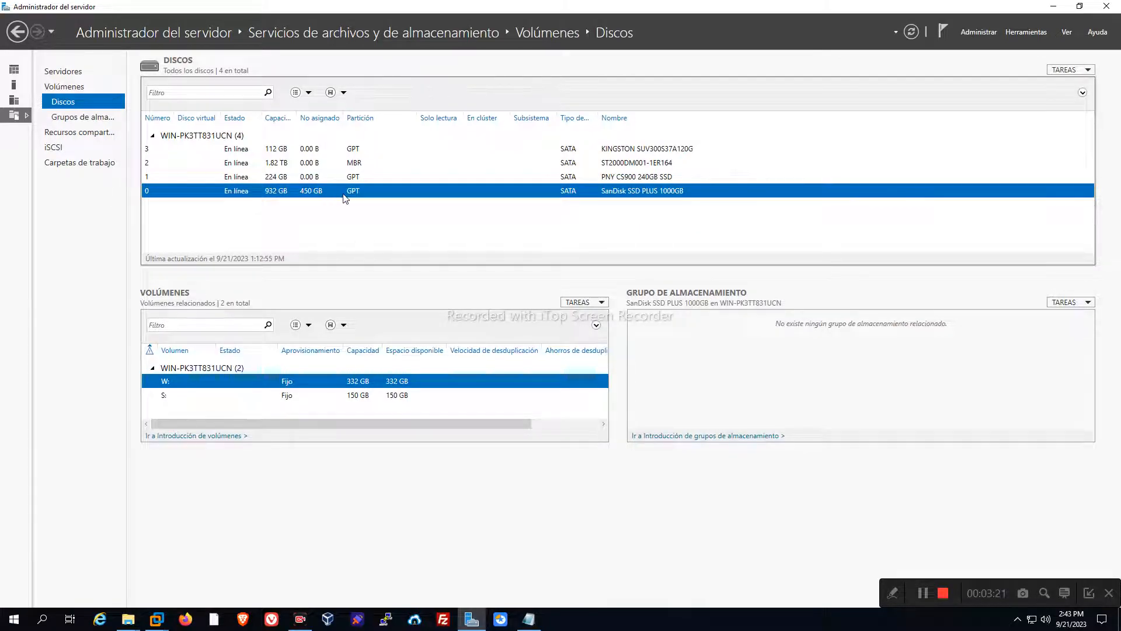
{"action": "right_click", "coordinate": [392, 196]}
{"action": "left_click", "coordinate": [419, 200]}
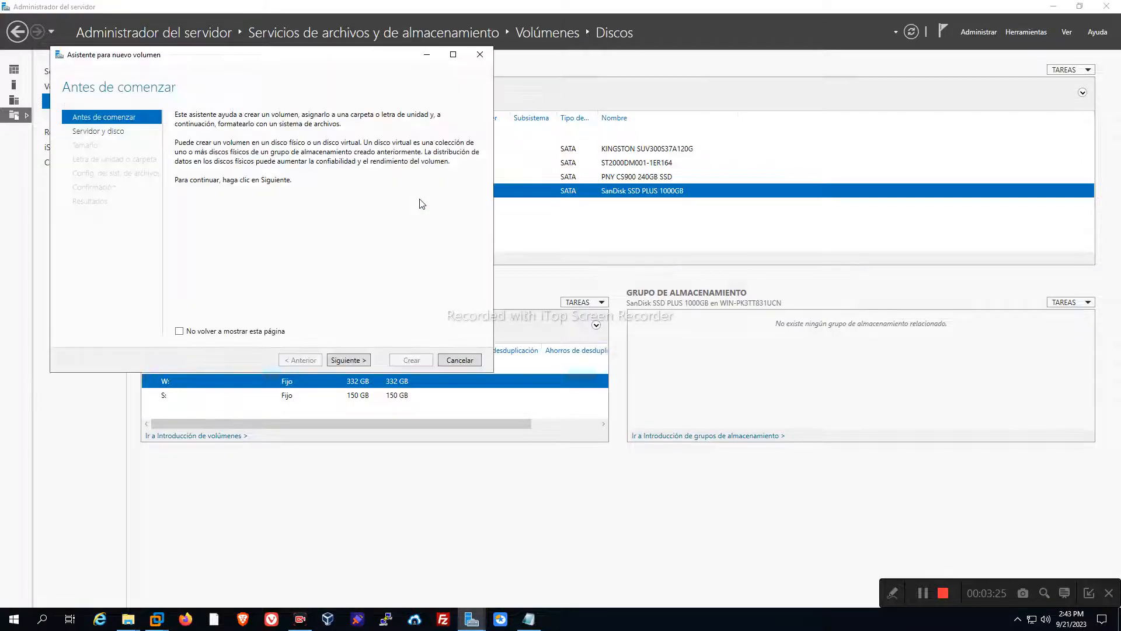
{"action": "left_click", "coordinate": [350, 360]}
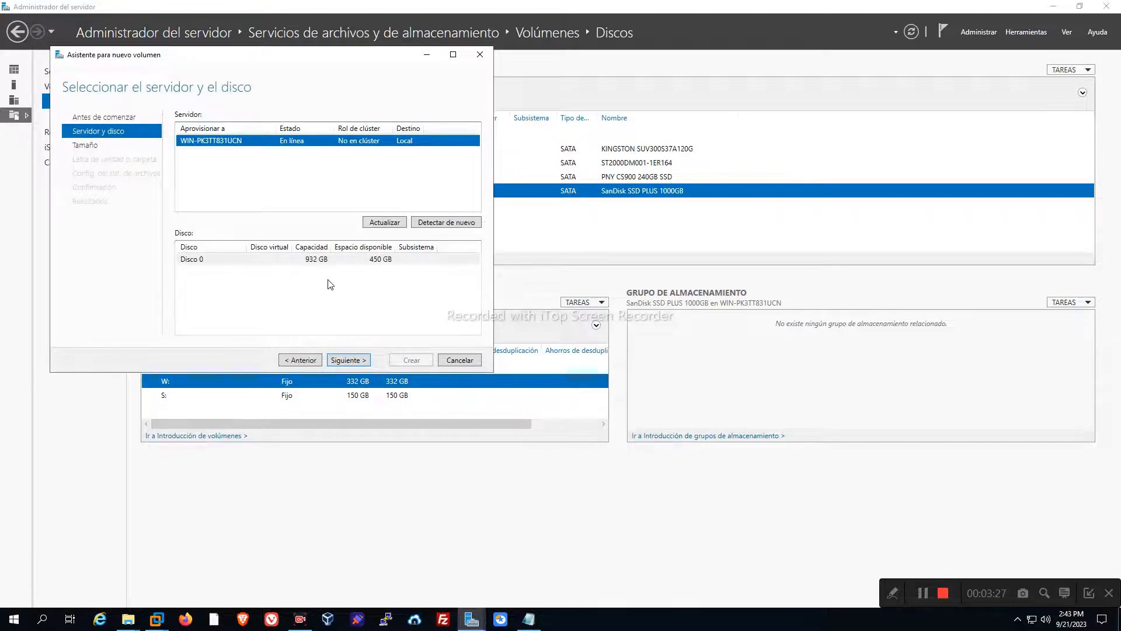
{"action": "left_click", "coordinate": [326, 260]}
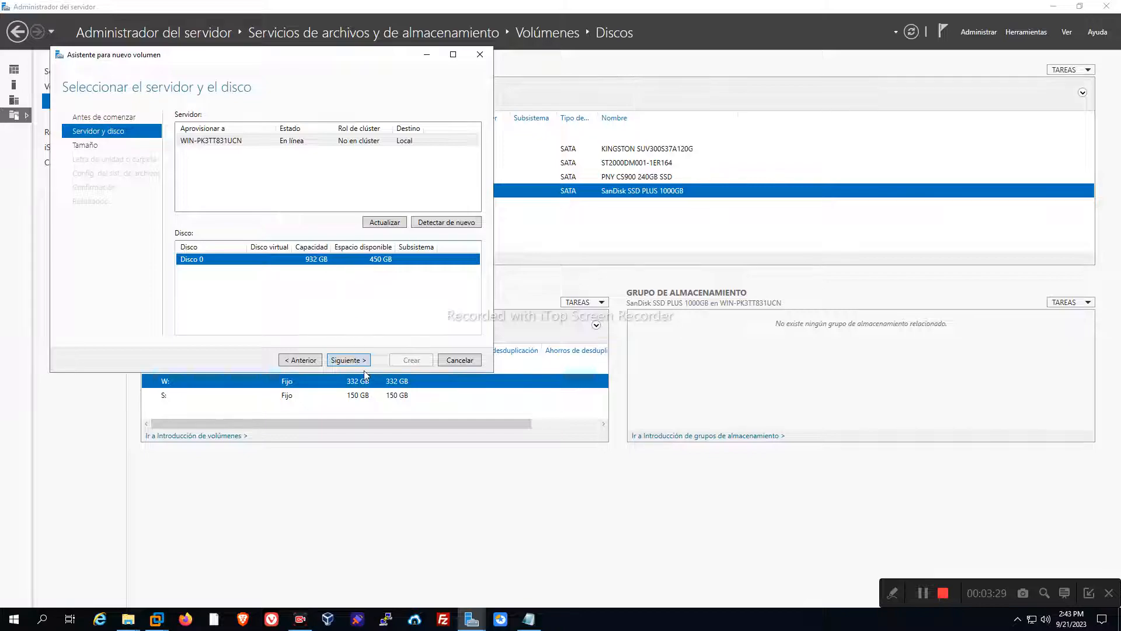
{"action": "left_click", "coordinate": [349, 359]}
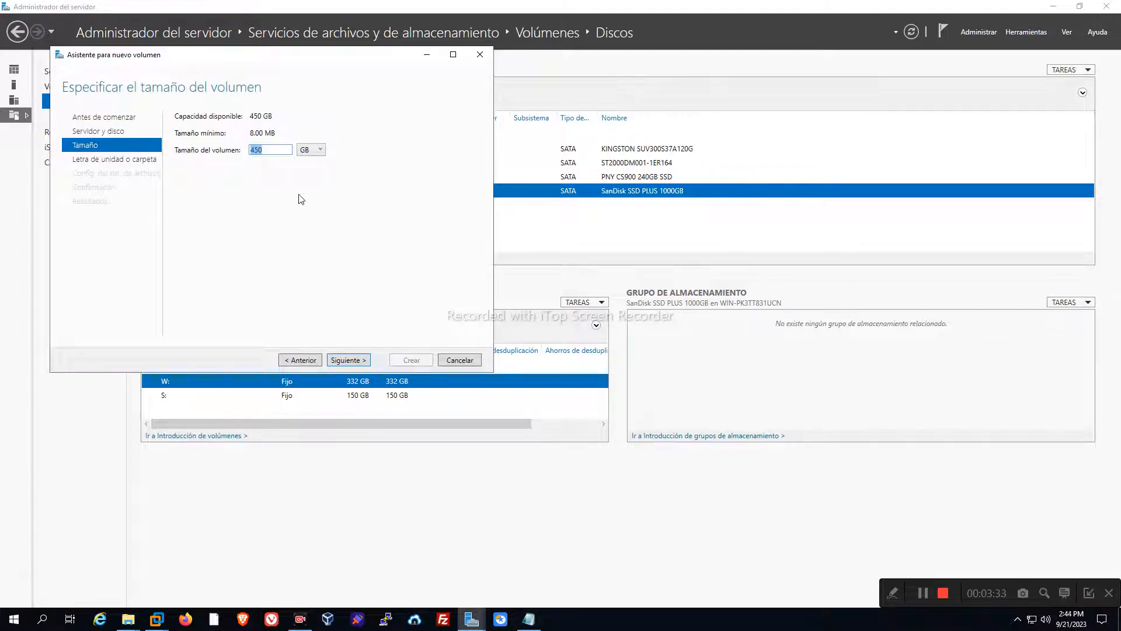
Set the third volume's size to 200 GB and assign it drive letter U
{"action": "type", "text": "200"}
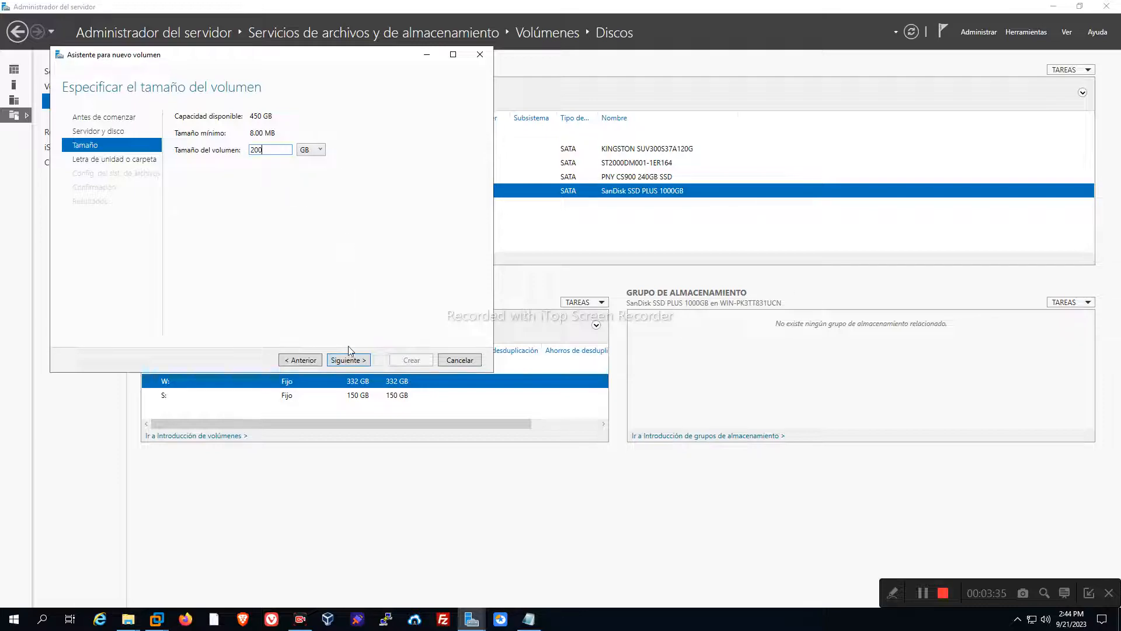
{"action": "left_click", "coordinate": [351, 361]}
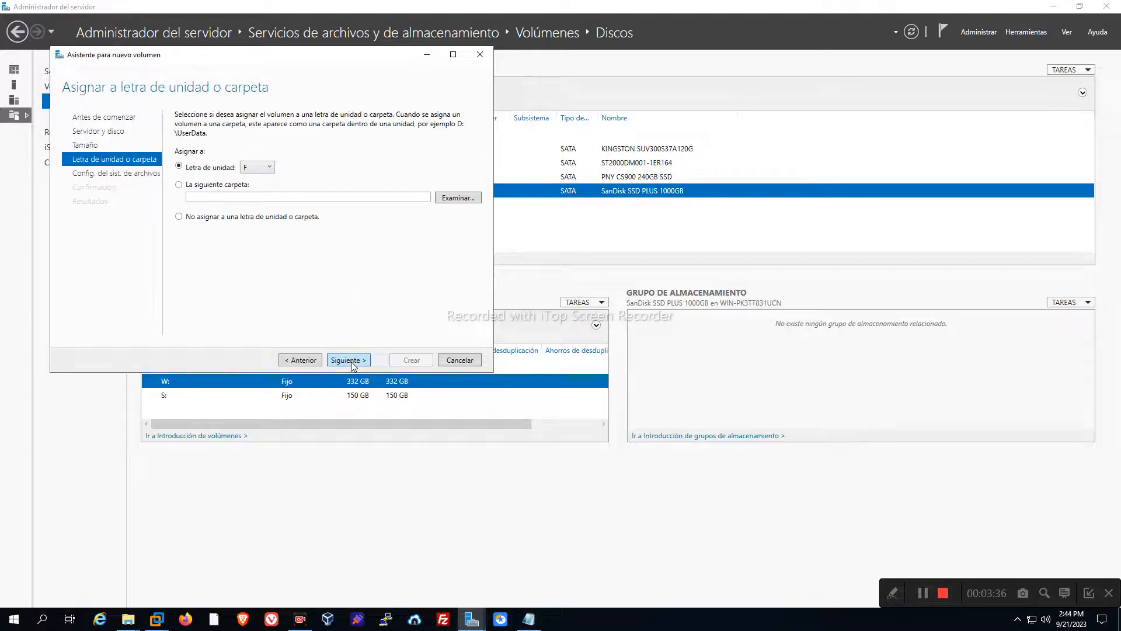
{"action": "left_click", "coordinate": [265, 169]}
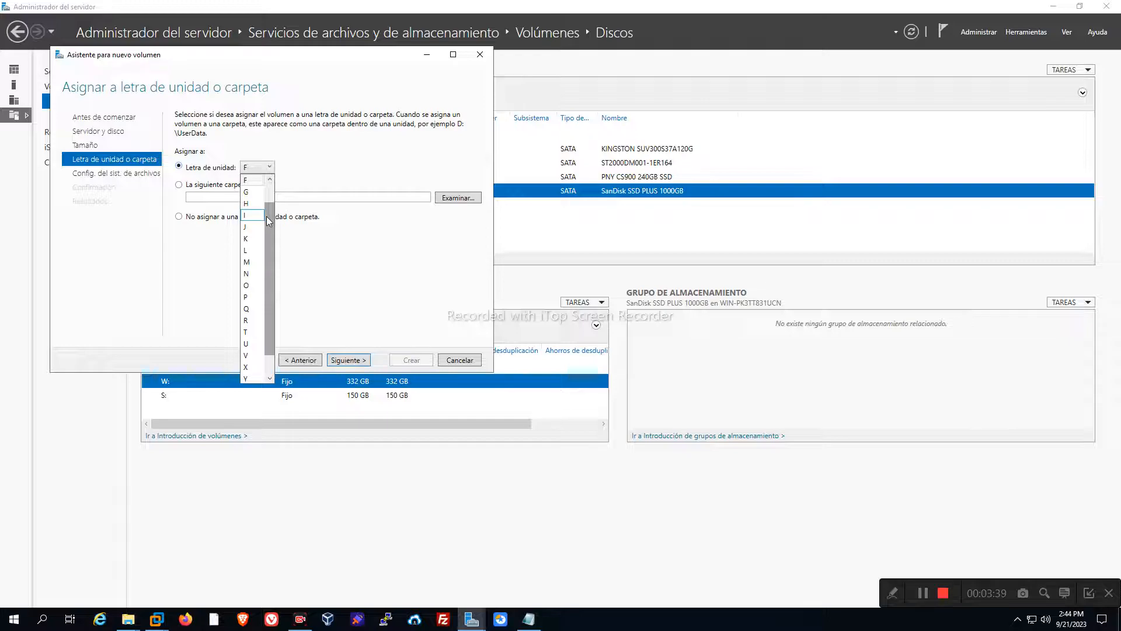
{"action": "left_click_drag", "start_coordinate": [268, 218], "coordinate": [262, 299]}
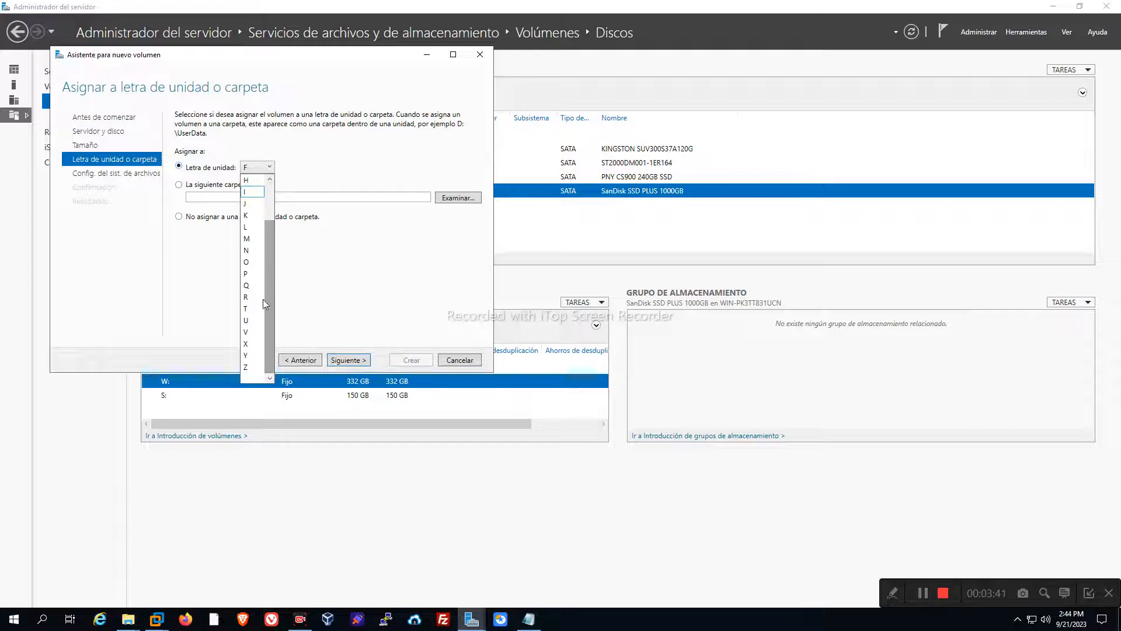
{"action": "left_click", "coordinate": [253, 318]}
{"action": "left_click", "coordinate": [357, 353]}
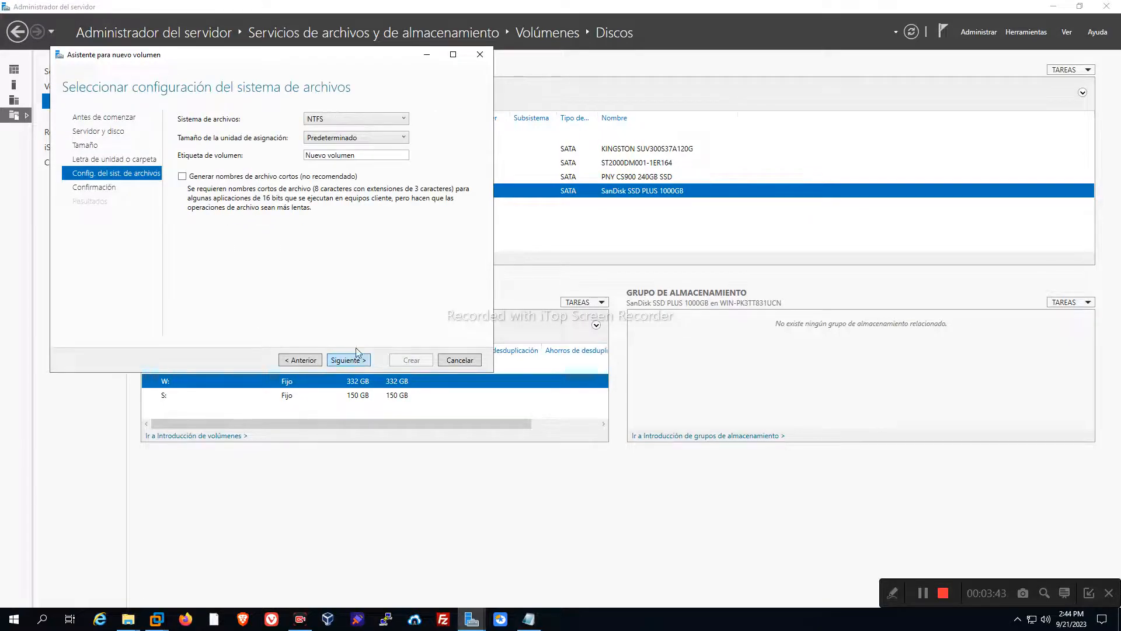
Label the volume Ubuntu DevOps, create it with the default NTFS settings, and close the wizard and Server Manager
{"action": "left_click_drag", "start_coordinate": [356, 155], "coordinate": [304, 154]}
{"action": "type", "text": "Ubuntu"}
{"action": "type", "text": "DevOps"}
{"action": "left_click", "coordinate": [357, 359]}
{"action": "left_click", "coordinate": [422, 360]}
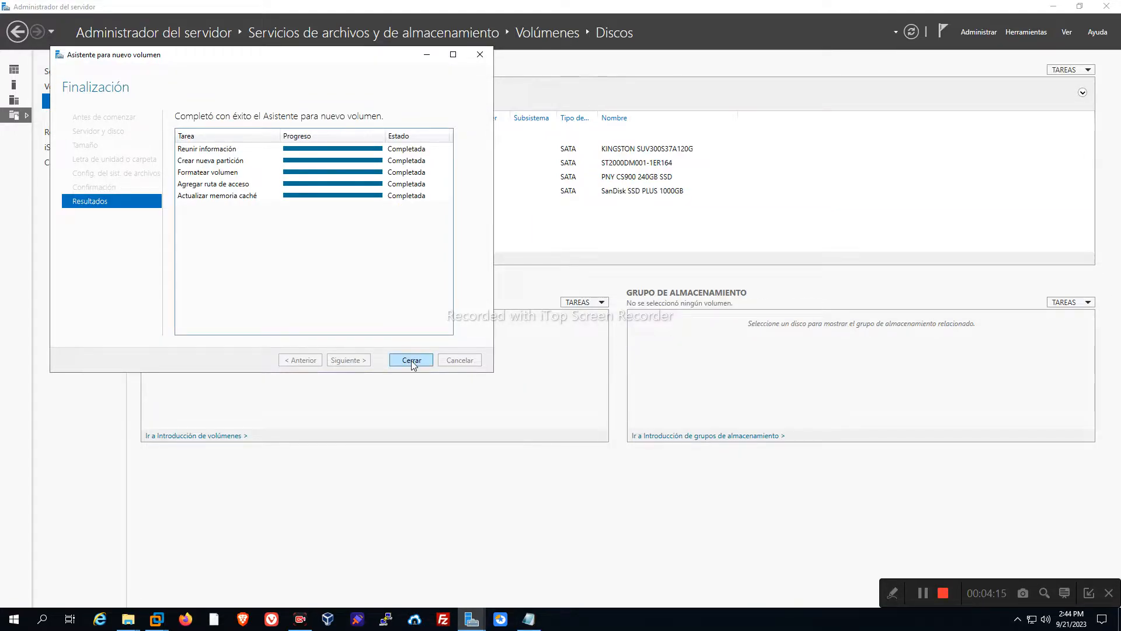
{"action": "left_click", "coordinate": [411, 361]}
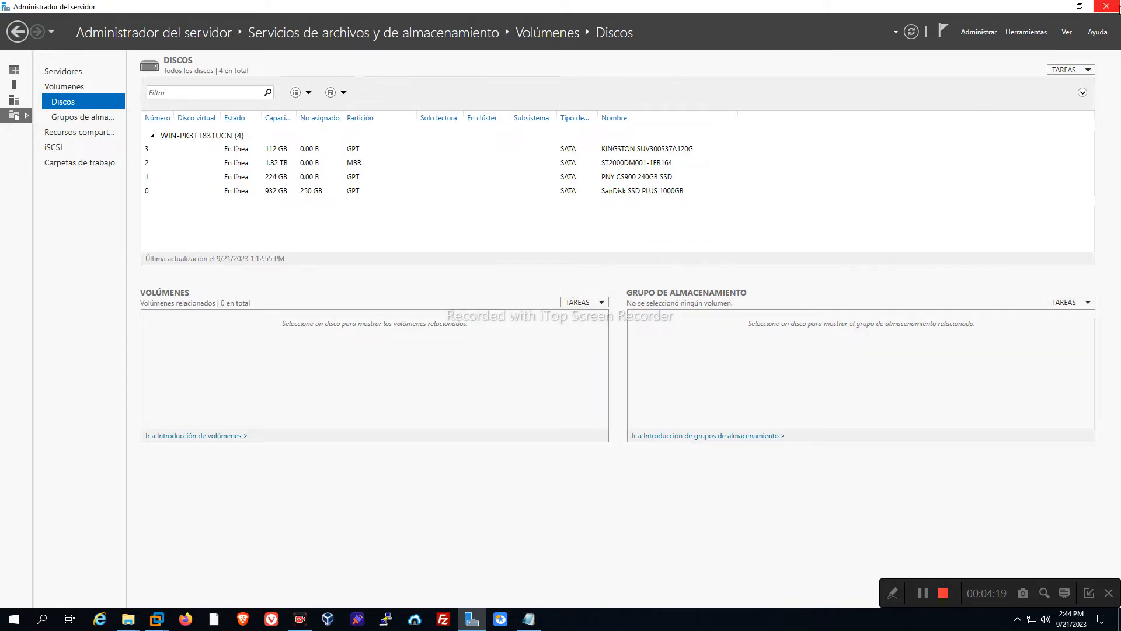
{"action": "left_click", "coordinate": [1107, 7]}
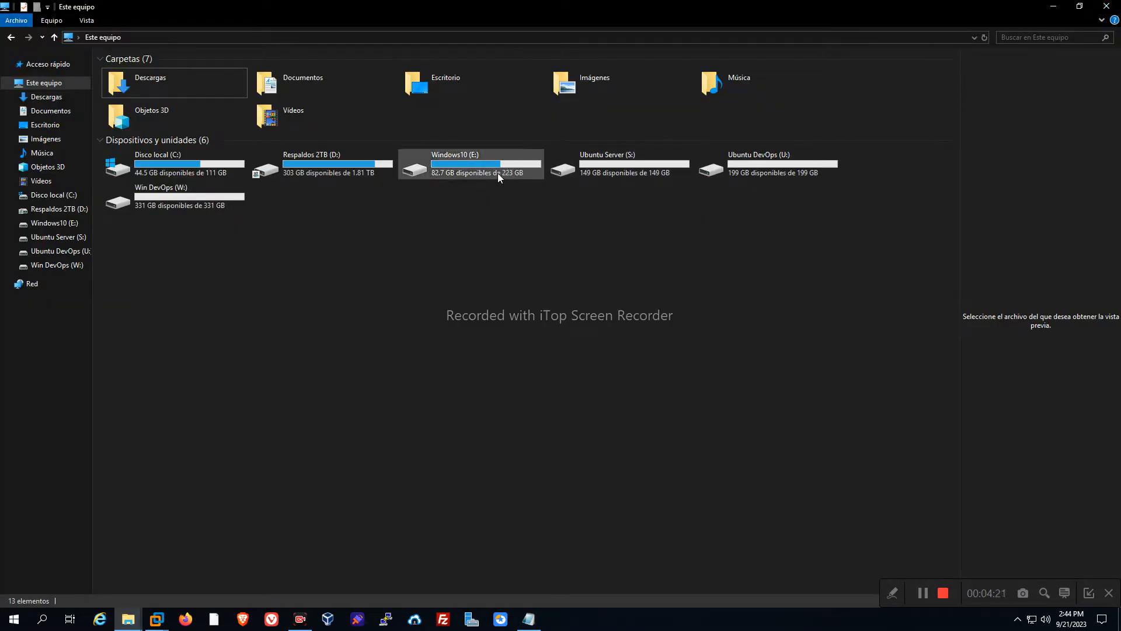